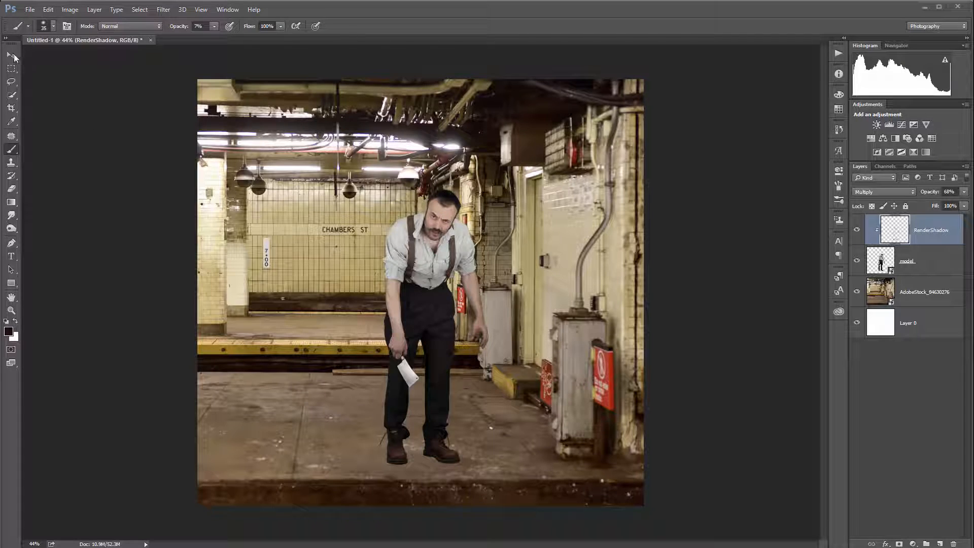
Step: Add a new layer named HardShadow above the stock photo layer and set its blend mode to Multiply
left_click(11, 55)
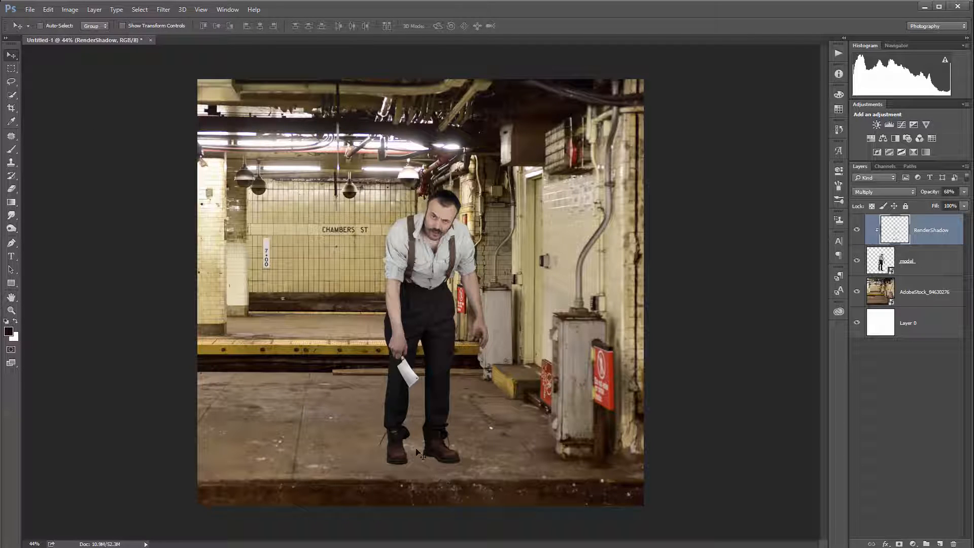
scroll(416, 479, "up", 3)
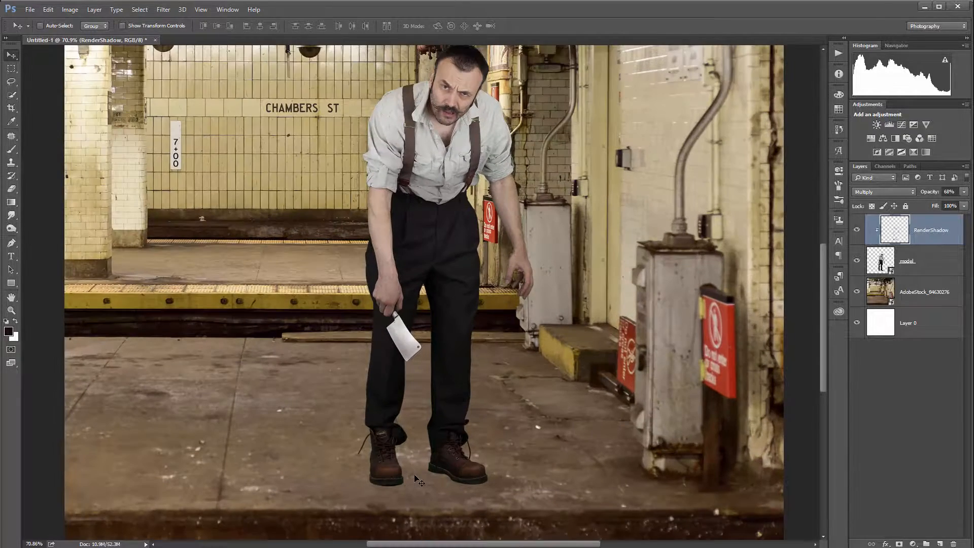
scroll(418, 493, "up", 3)
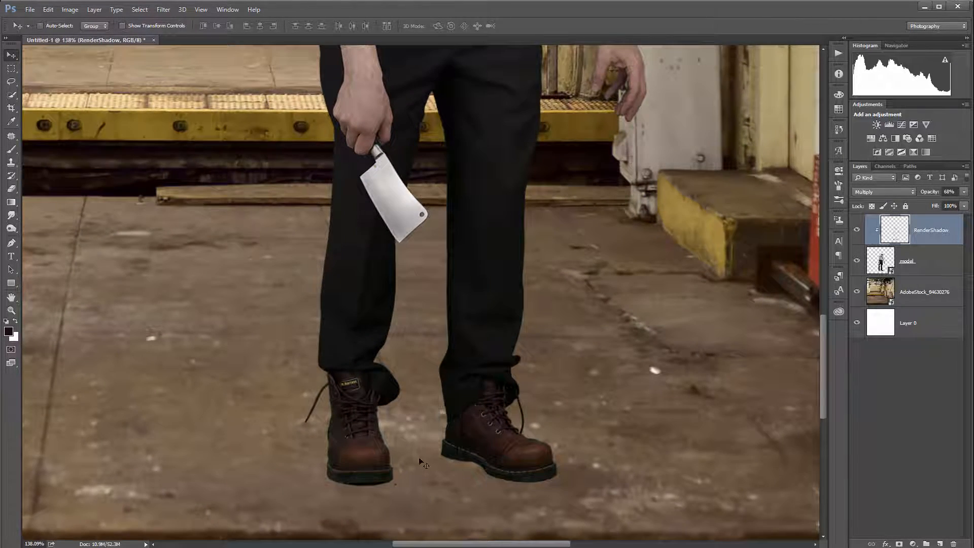
left_click_drag(459, 441, 473, 294)
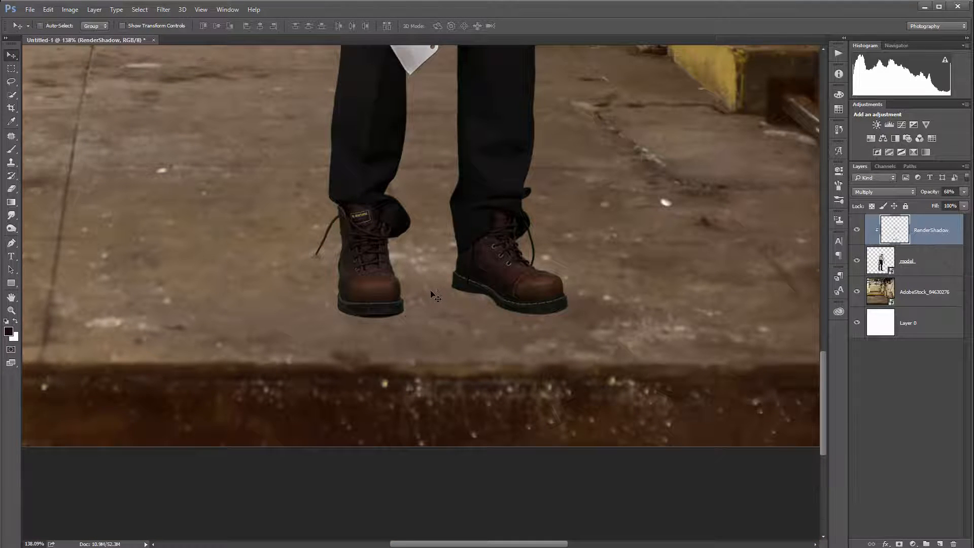
scroll(433, 294, "up", 2)
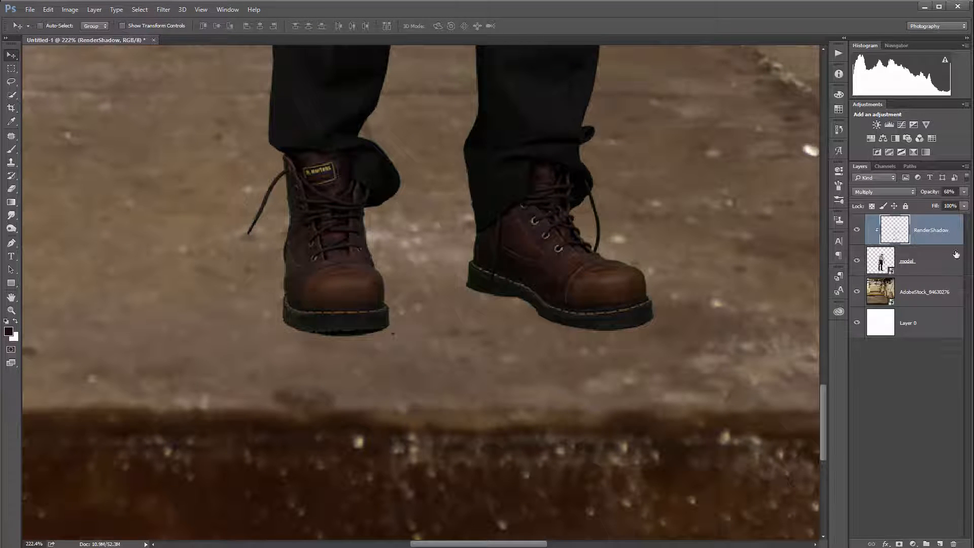
left_click(938, 291)
left_click(939, 544)
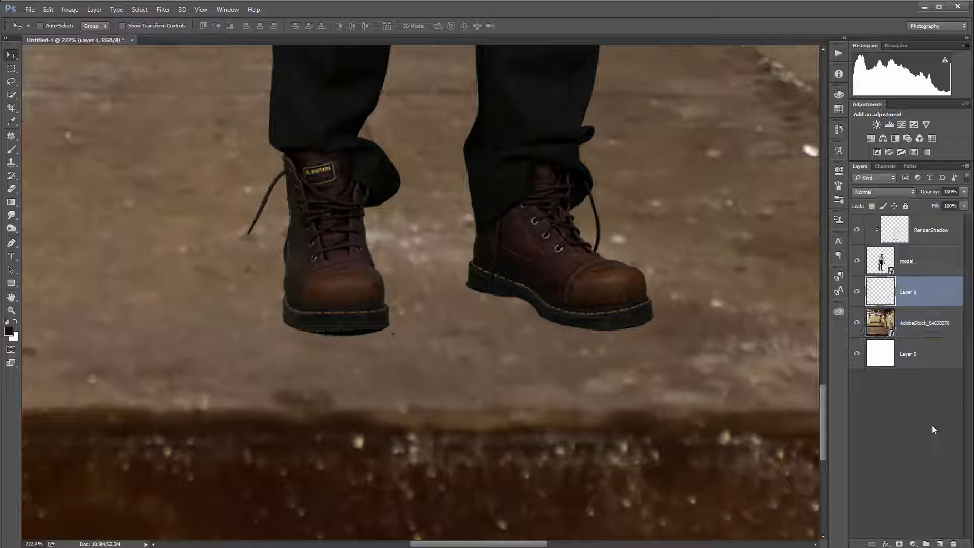
double_click(909, 291)
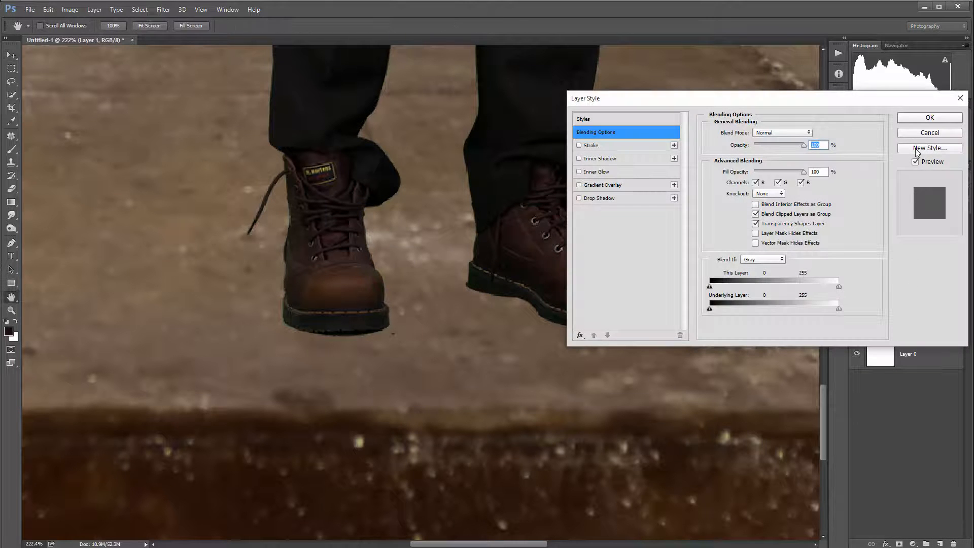
left_click(920, 134)
double_click(909, 294)
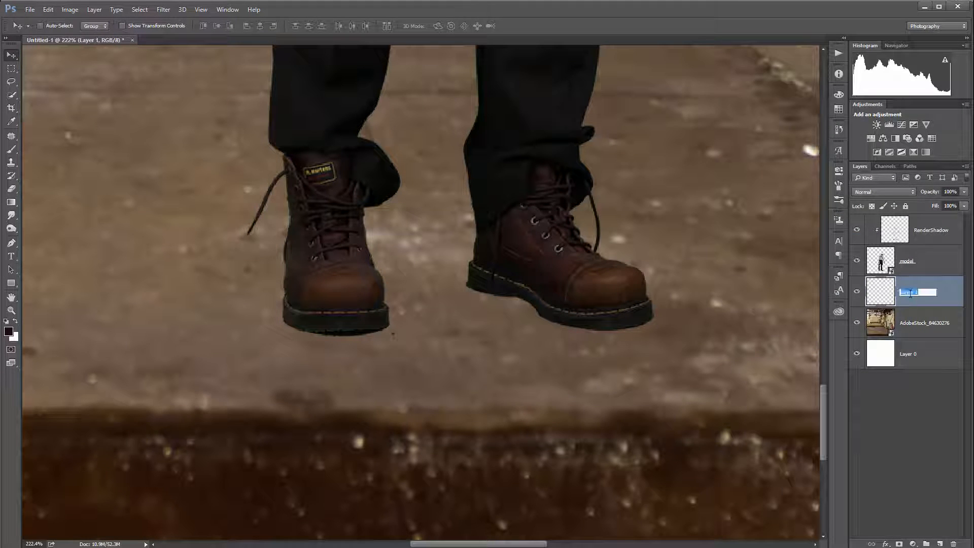
type("HardShadow")
left_click(952, 295)
left_click(883, 195)
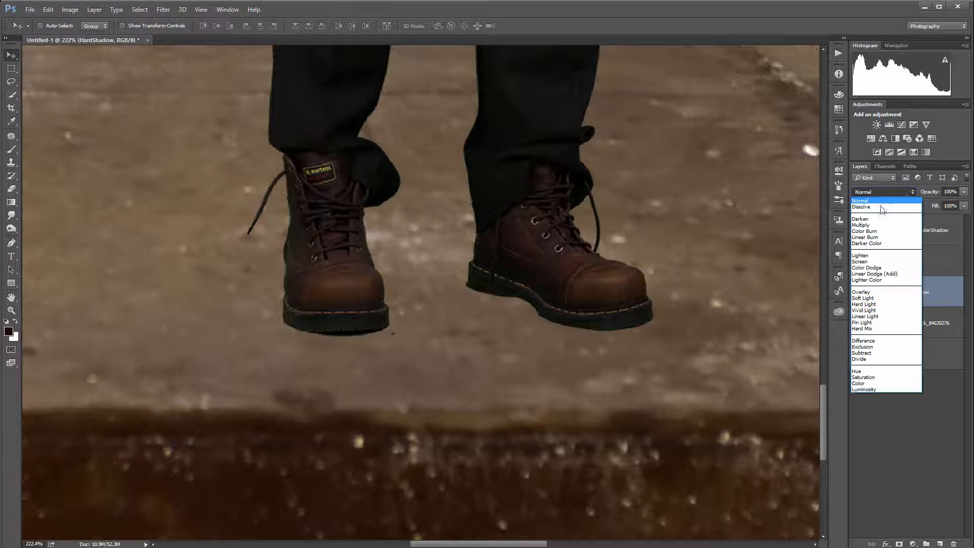
left_click(878, 225)
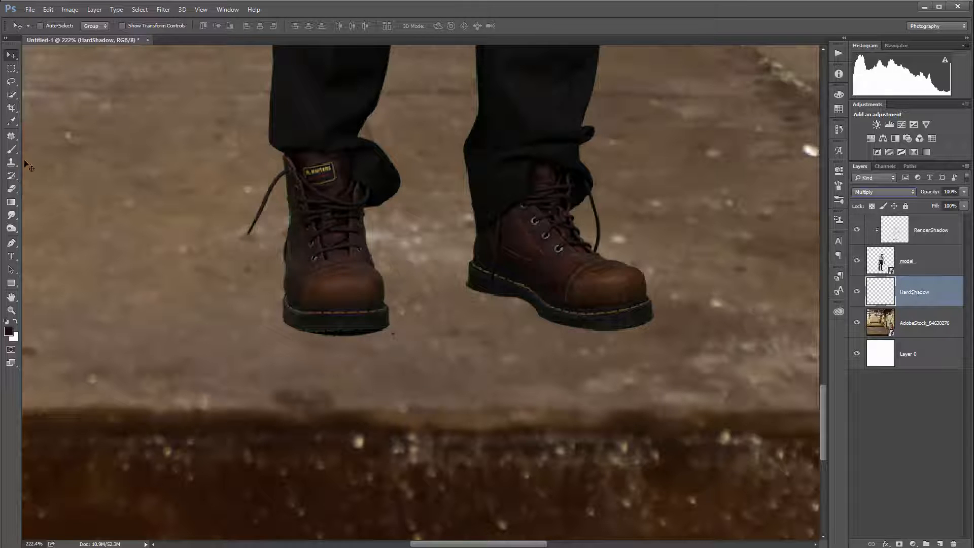
Step: Paint a thin black contact shadow under the left boot's sole with a small brush at 7% opacity on HardShadow
left_click(11, 149)
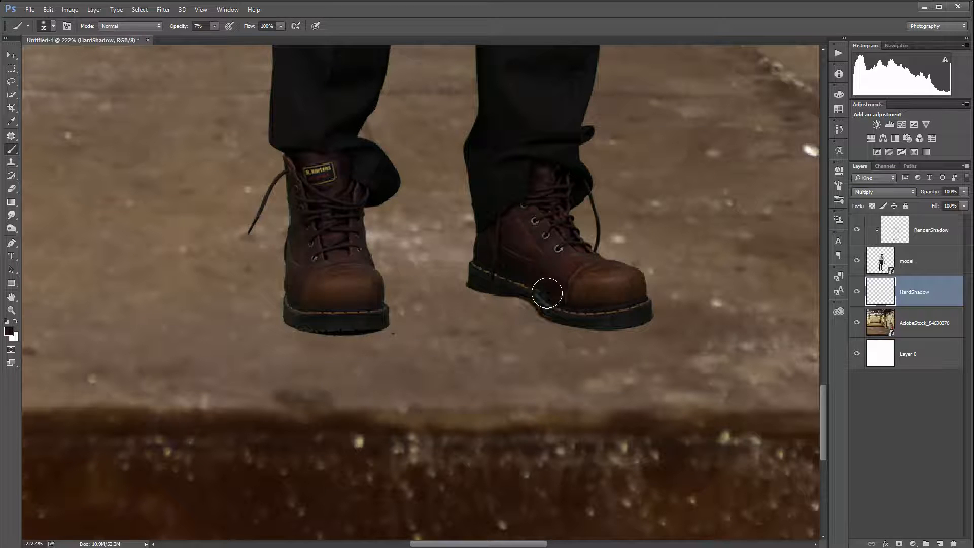
key("space")
left_click_drag(617, 283, 396, 313)
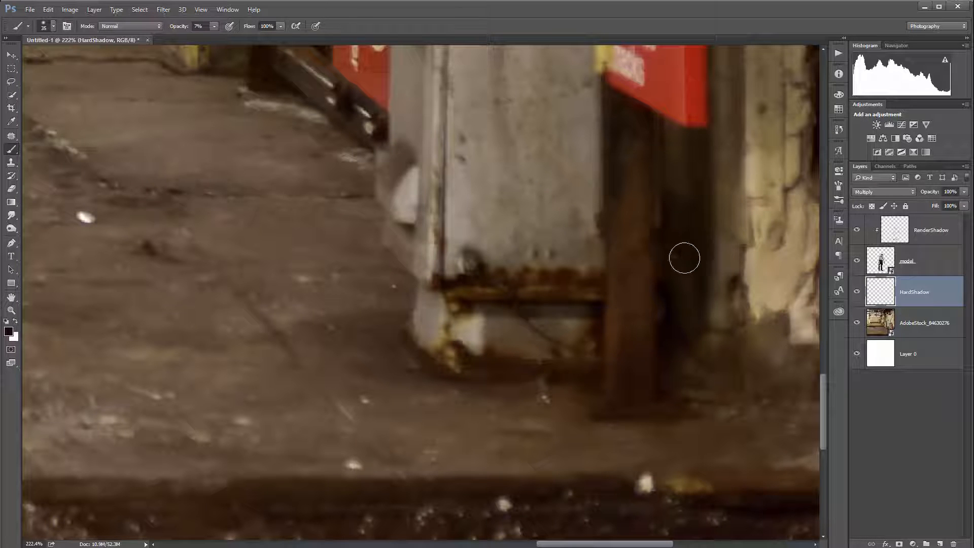
key("space")
left_click_drag(266, 380, 483, 336)
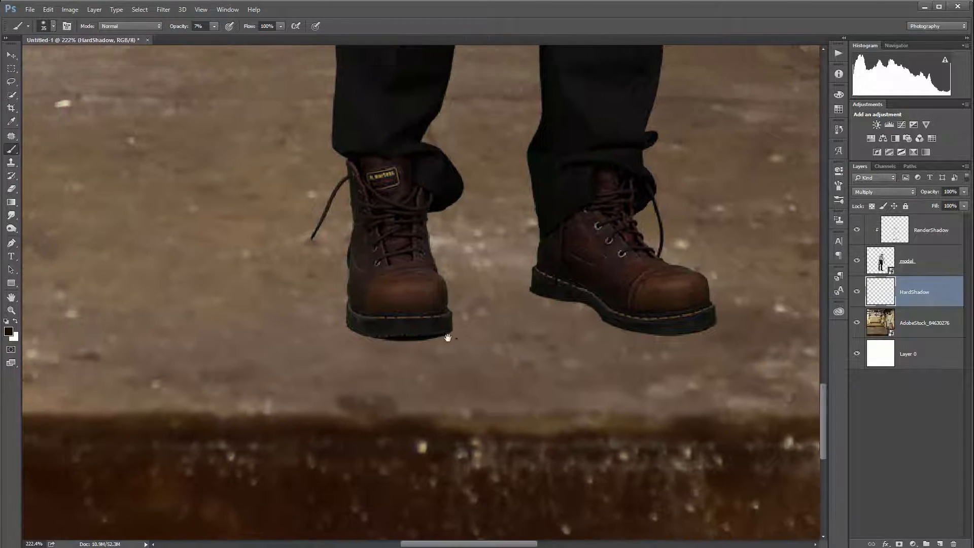
scroll(424, 332, "up", 5)
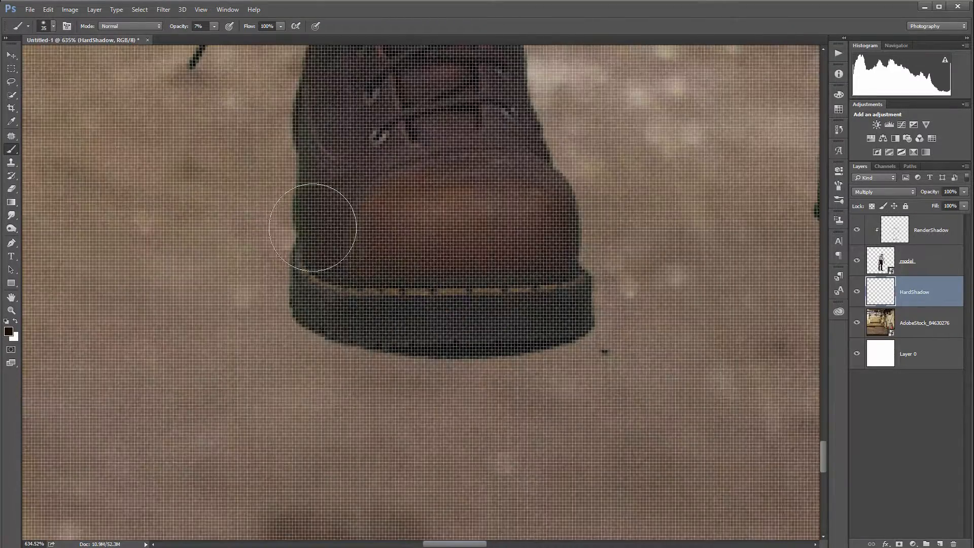
scroll(338, 278, "down", 2)
key("bracketleft")
key("bracketleft")
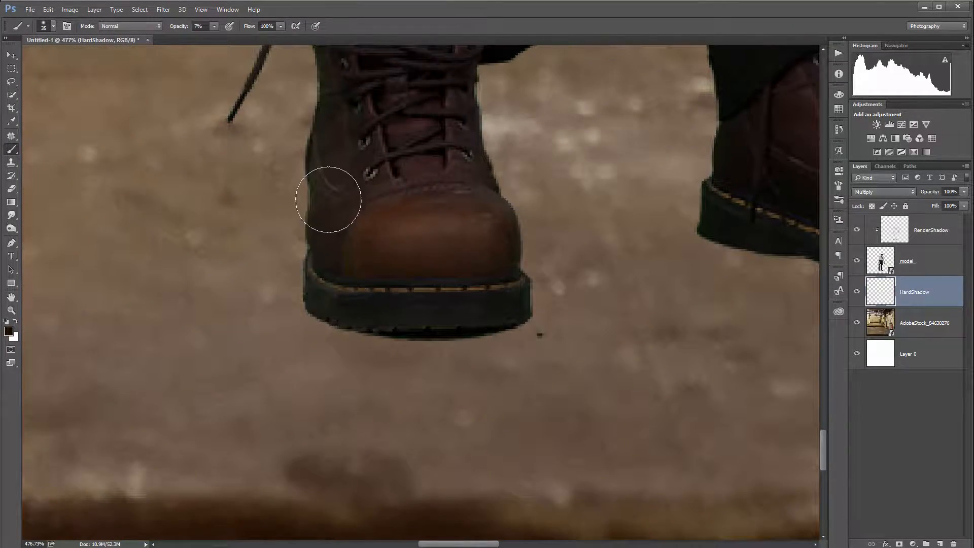
key("bracketleft")
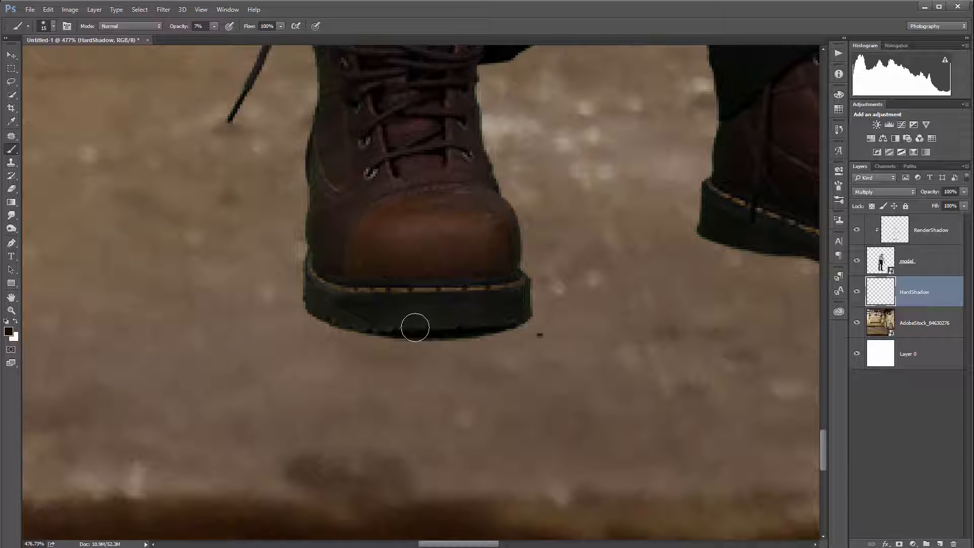
mouse_move(422, 331)
left_mouse_down()
mouse_move(501, 324)
mouse_move(488, 325)
left_mouse_up()
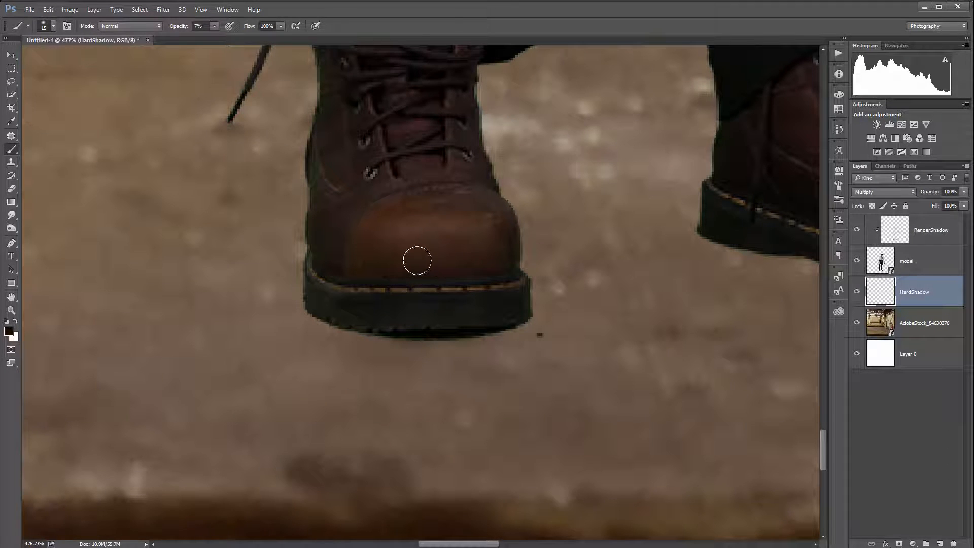
Step: Raise brush opacity to 20% and darken the contact shadows beneath both boots
key("2")
mouse_move(337, 282)
left_mouse_down()
mouse_move(331, 296)
mouse_move(319, 301)
mouse_move(360, 323)
mouse_move(314, 313)
mouse_move(349, 323)
mouse_move(337, 316)
mouse_move(473, 334)
mouse_move(514, 318)
mouse_move(421, 332)
mouse_move(400, 324)
mouse_move(444, 334)
mouse_move(428, 340)
mouse_move(323, 313)
mouse_move(310, 291)
mouse_move(316, 262)
mouse_move(300, 236)
mouse_move(309, 270)
mouse_move(316, 252)
mouse_move(326, 314)
mouse_move(316, 197)
mouse_move(314, 312)
mouse_move(460, 333)
mouse_move(429, 333)
mouse_move(518, 317)
mouse_move(515, 271)
mouse_move(522, 307)
left_mouse_up()
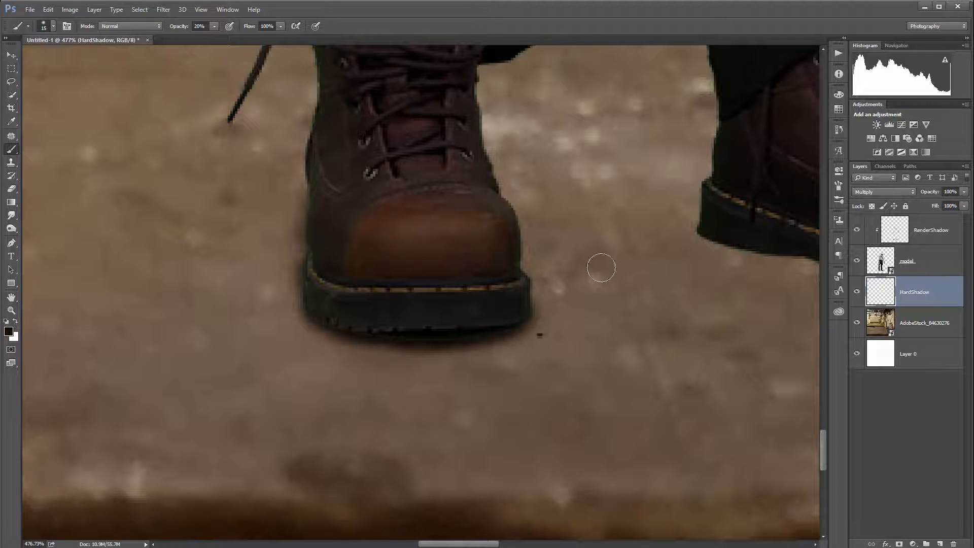
left_click_drag(615, 256, 226, 257)
mouse_move(350, 239)
left_mouse_down()
mouse_move(438, 264)
mouse_move(364, 233)
mouse_move(418, 261)
mouse_move(392, 245)
mouse_move(402, 241)
mouse_move(290, 214)
mouse_move(282, 224)
mouse_move(538, 302)
mouse_move(500, 303)
mouse_move(502, 295)
mouse_move(574, 308)
mouse_move(656, 293)
mouse_move(599, 308)
mouse_move(557, 296)
mouse_move(603, 307)
mouse_move(463, 304)
mouse_move(621, 308)
mouse_move(471, 296)
mouse_move(565, 311)
mouse_move(541, 302)
mouse_move(629, 287)
mouse_move(514, 304)
mouse_move(422, 277)
mouse_move(608, 299)
mouse_move(533, 302)
left_mouse_up()
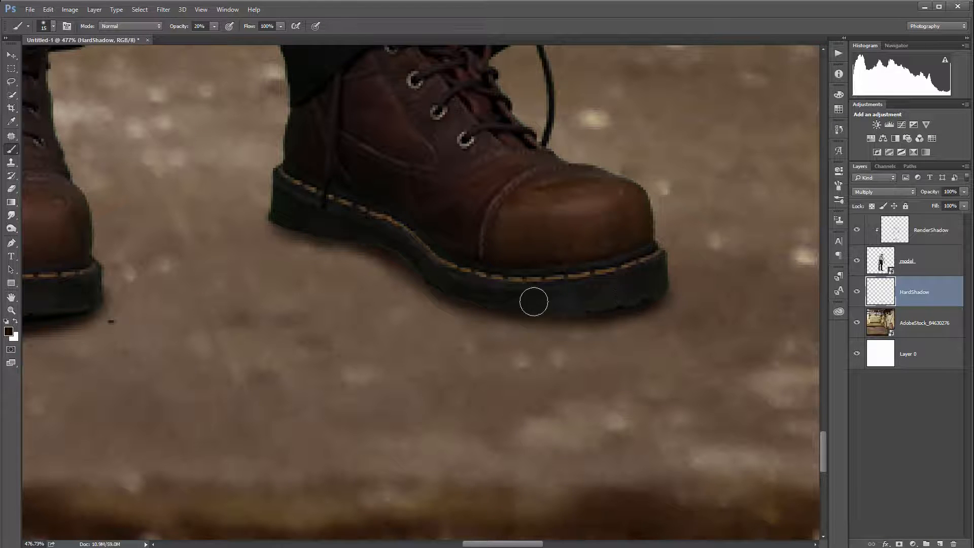
Step: Add another new layer named SoftShadow above HardShadow
scroll(382, 234, "down", 10)
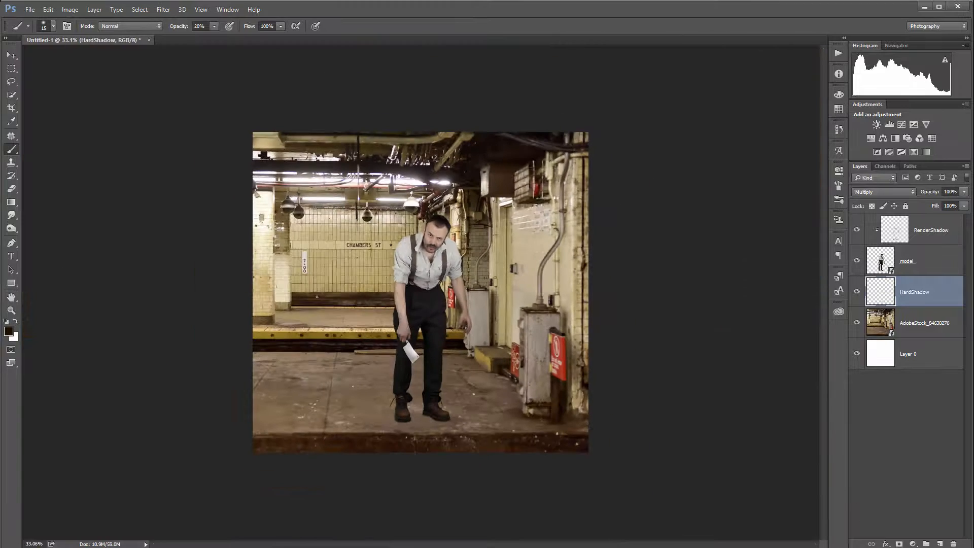
scroll(406, 88, "up", 2)
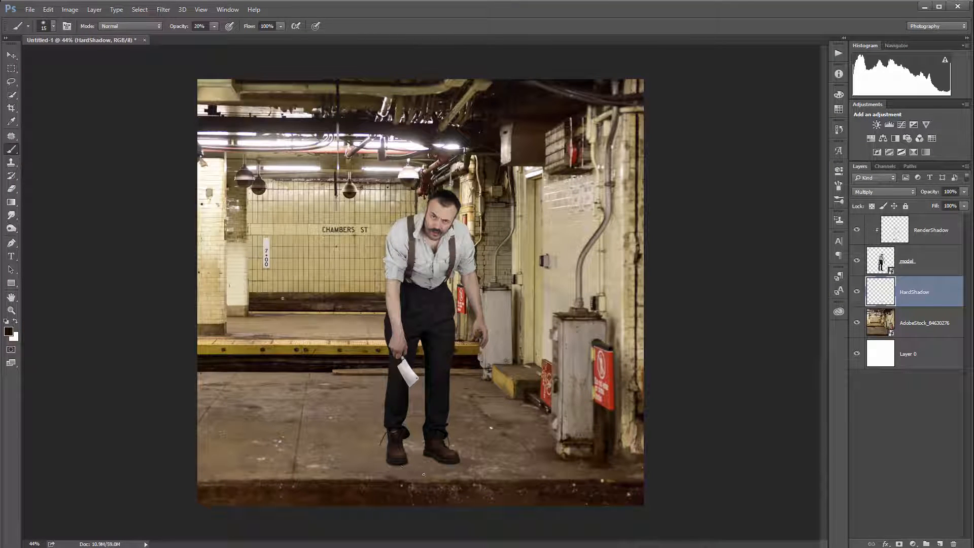
scroll(444, 481, "up", 10)
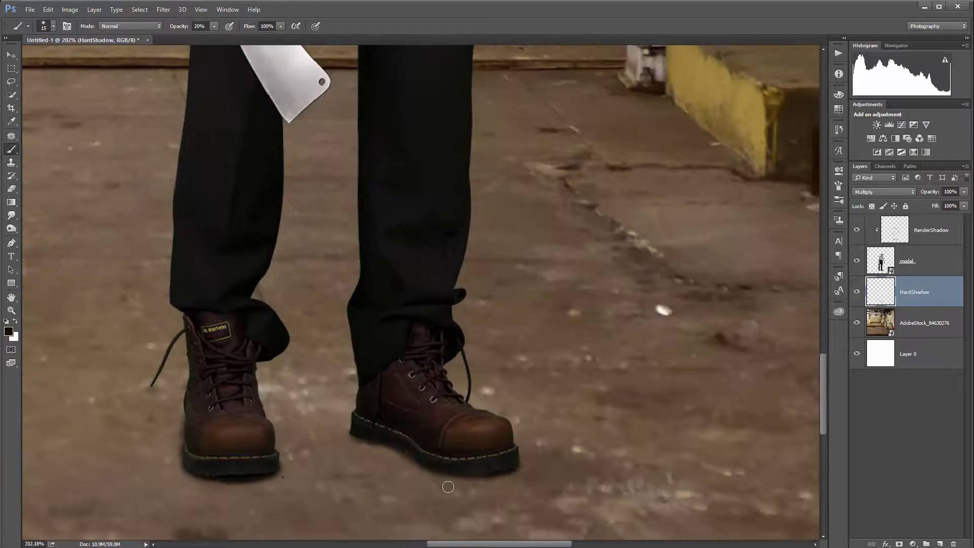
scroll(426, 452, "down", 5)
scroll(388, 440, "down", 4)
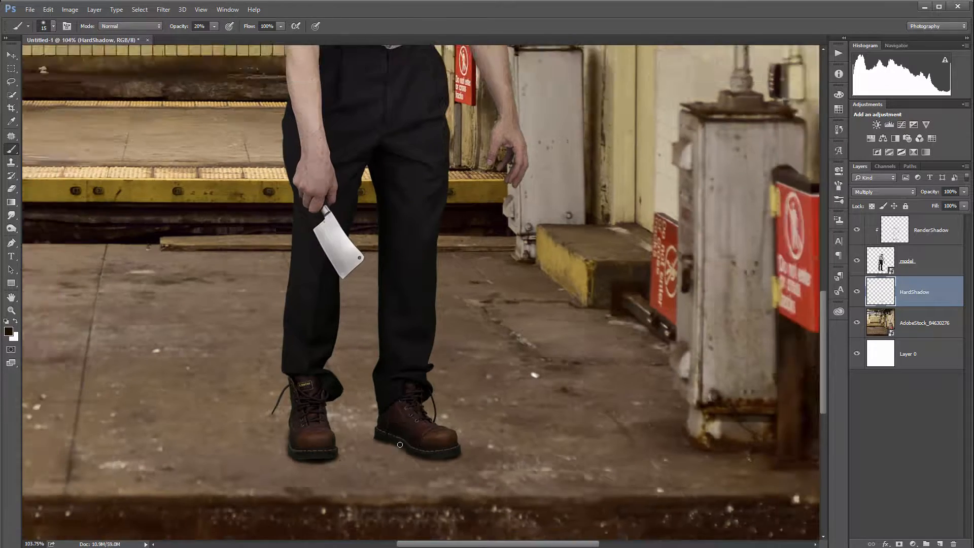
scroll(416, 458, "down", 1)
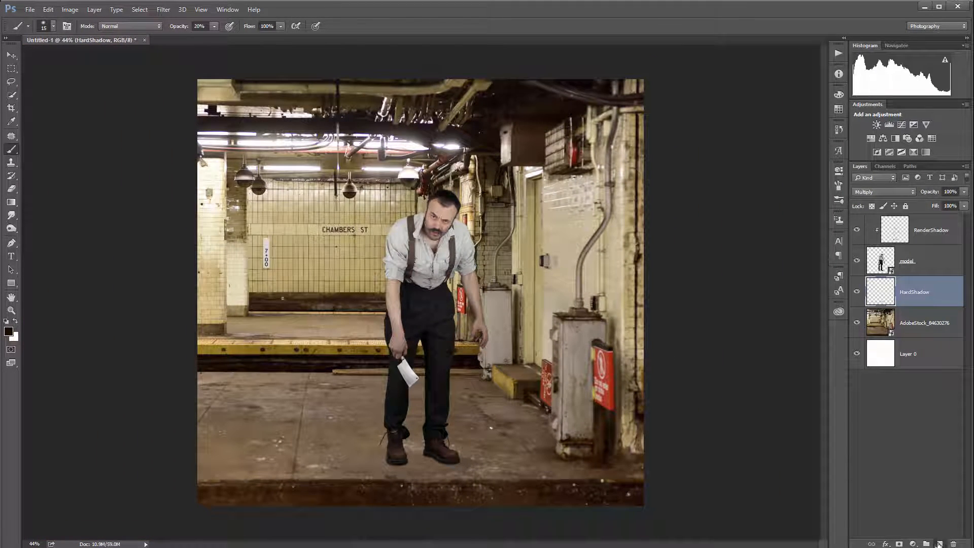
left_click(939, 543)
double_click(909, 292)
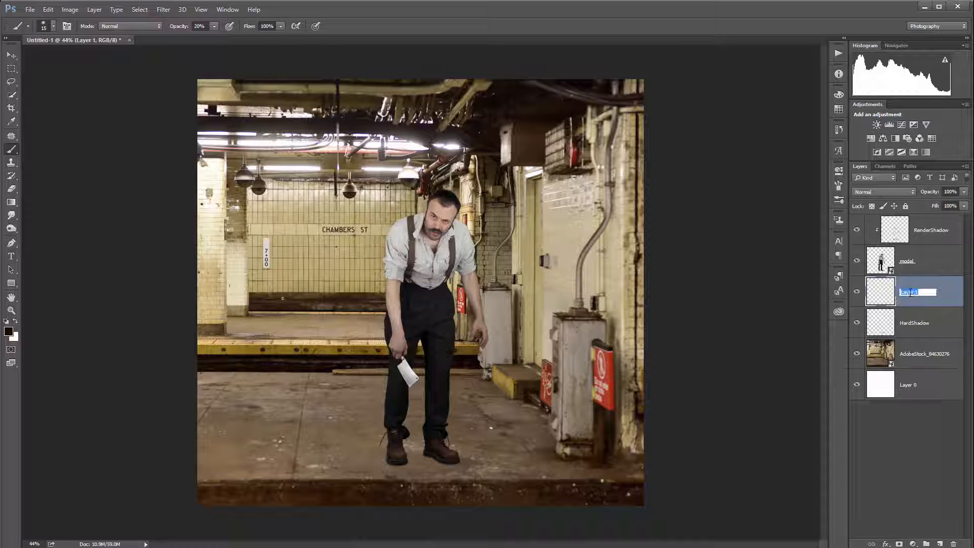
type("SoftShadow")
key("Return")
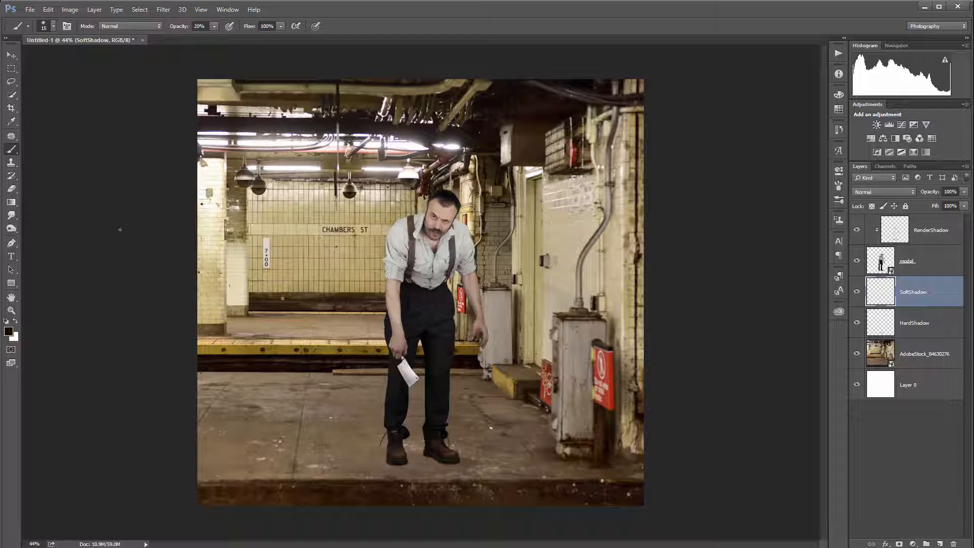
Step: Set SoftShadow to Multiply and paint a broad soft shadow around the feet with a 125 px brush at 10% opacity
key("1")
key("bracketright")
key("bracketright")
key("bracketright")
mouse_move(393, 457)
left_mouse_down()
mouse_move(456, 456)
mouse_move(380, 457)
mouse_move(419, 459)
mouse_move(376, 458)
mouse_move(406, 459)
mouse_move(377, 468)
mouse_move(466, 461)
mouse_move(419, 444)
mouse_move(384, 457)
left_mouse_up()
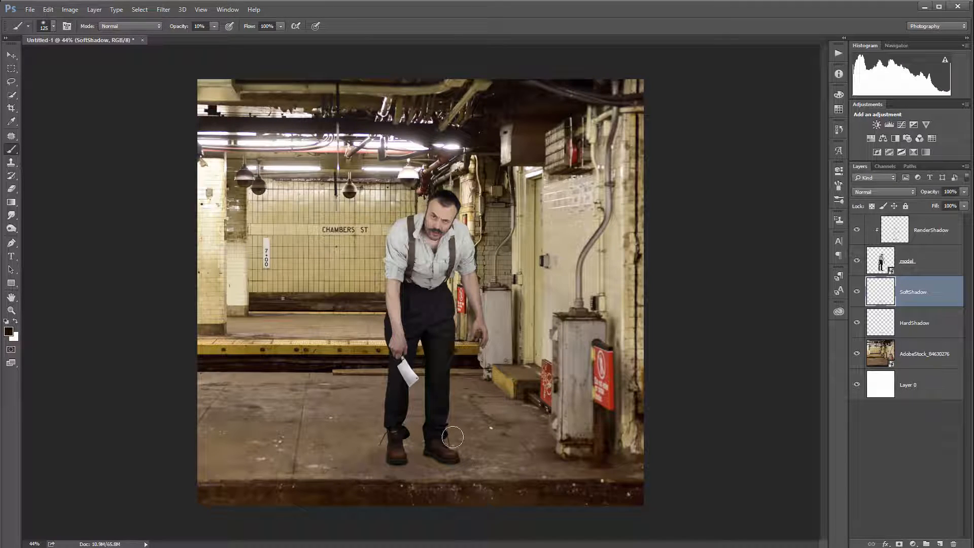
left_click(884, 192)
left_click(882, 223)
mouse_move(451, 465)
left_mouse_down()
mouse_move(483, 461)
mouse_move(440, 450)
mouse_move(421, 457)
mouse_move(450, 462)
mouse_move(383, 466)
mouse_move(416, 440)
mouse_move(401, 437)
mouse_move(326, 465)
mouse_move(469, 472)
mouse_move(505, 464)
mouse_move(423, 453)
mouse_move(590, 467)
left_mouse_up()
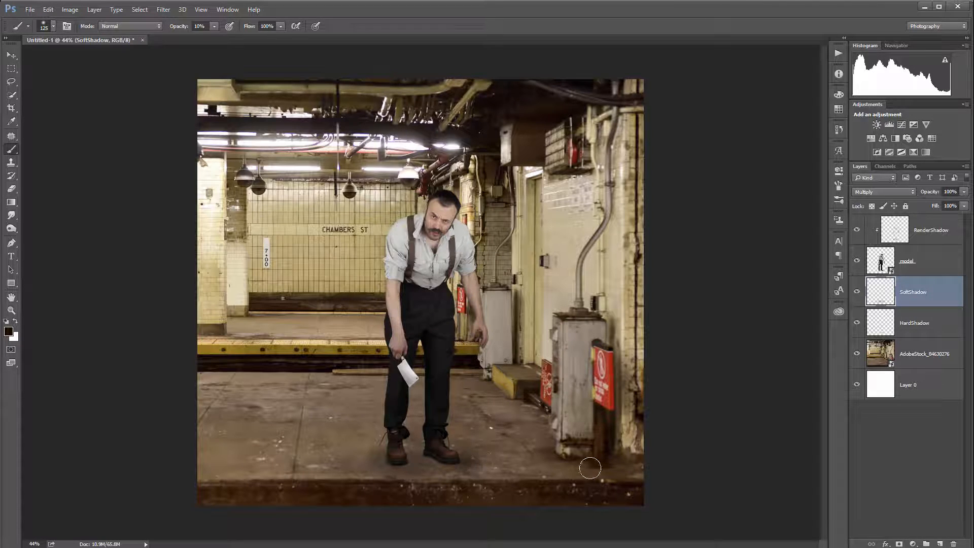
Step: Toggle the SoftShadow and RenderShadow layers on and off to compare the shadow effects
left_click(857, 292)
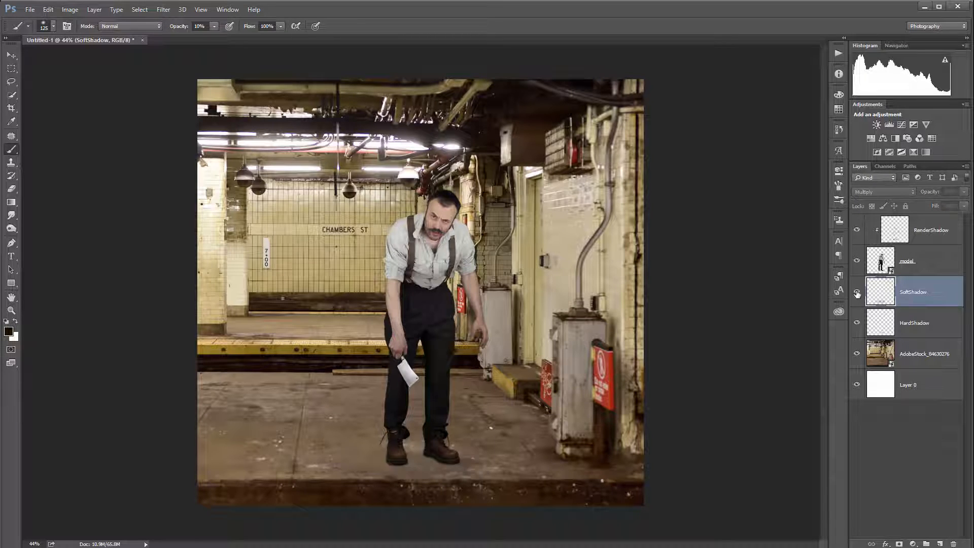
left_click(857, 292)
left_click(857, 292)
left_click(856, 293)
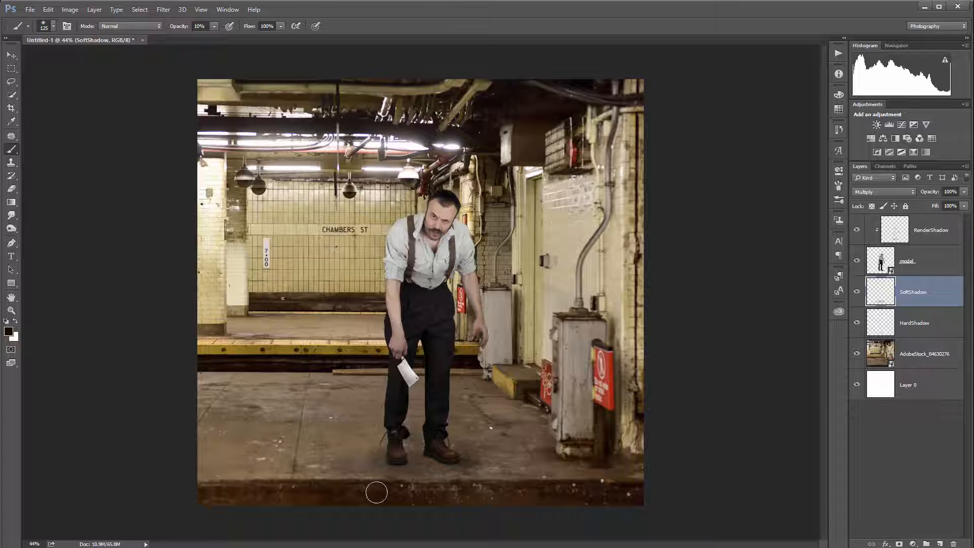
left_click(855, 232)
left_click(855, 231)
left_click(855, 231)
left_click(856, 231)
Step: Load the model layer's outline as a selection and add a new layer named DirectionalShadow above SoftShadow
left_click(881, 262, "ctrl")
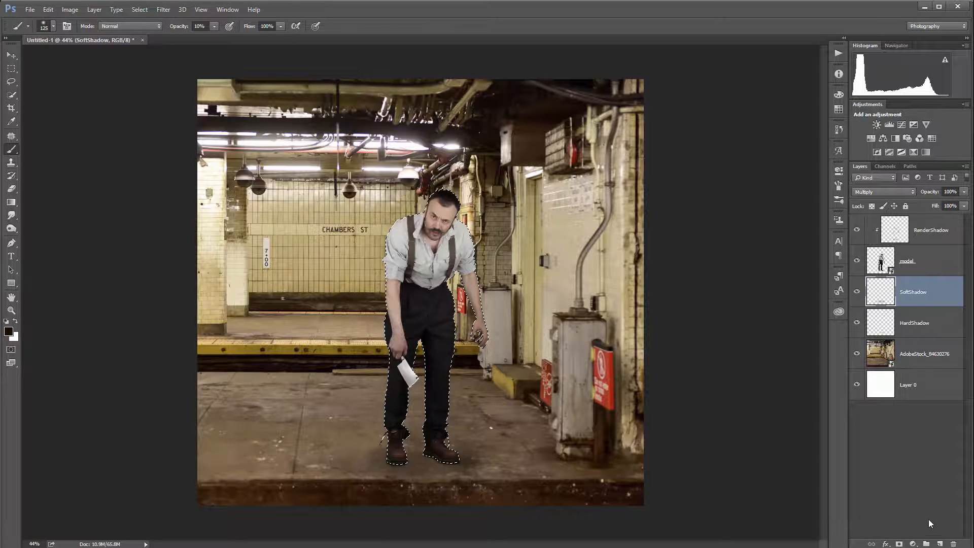
left_click(939, 543)
double_click(908, 293)
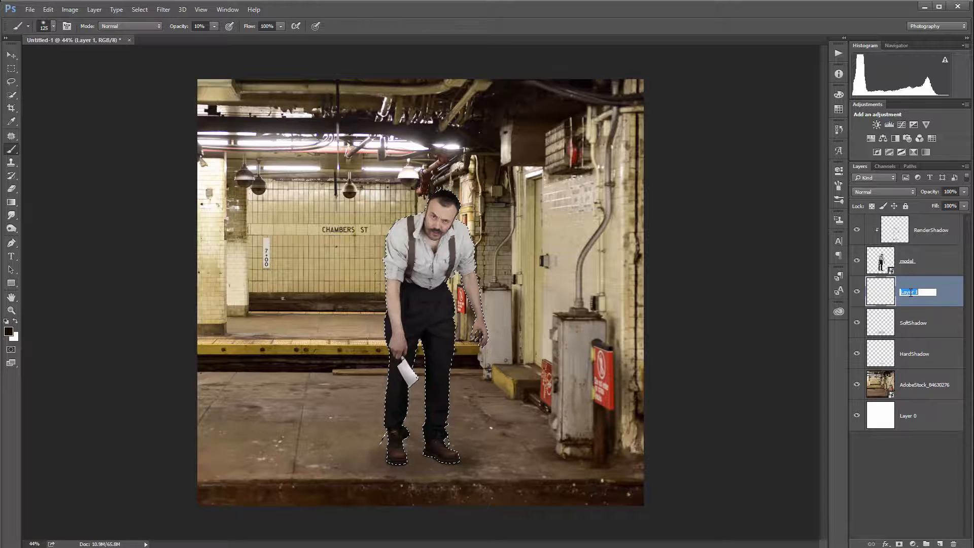
type("DirectionalShadow")
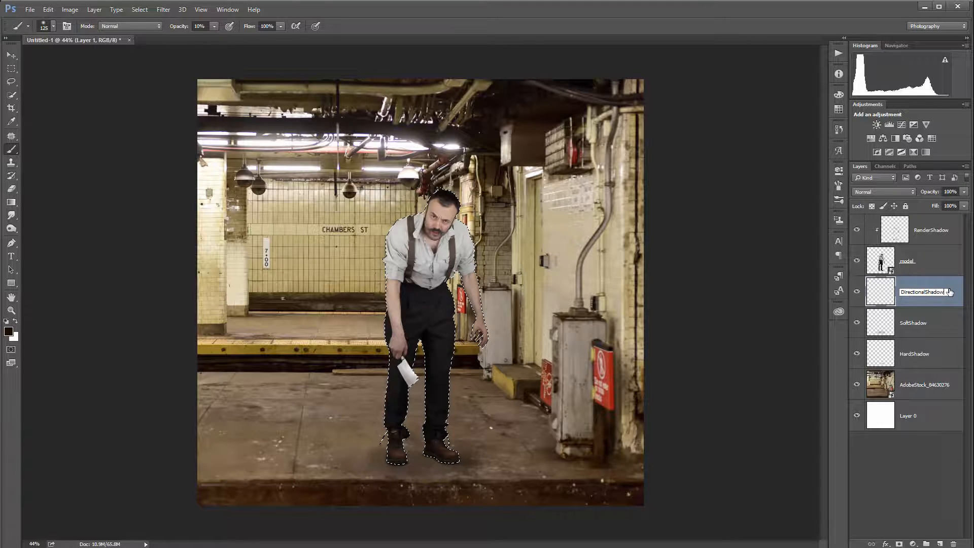
key("Return")
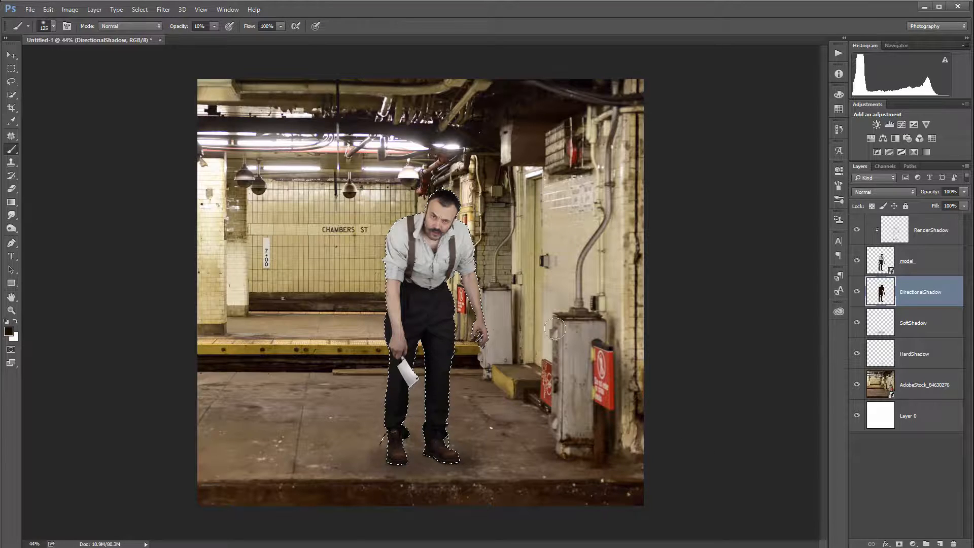
left_click(49, 11)
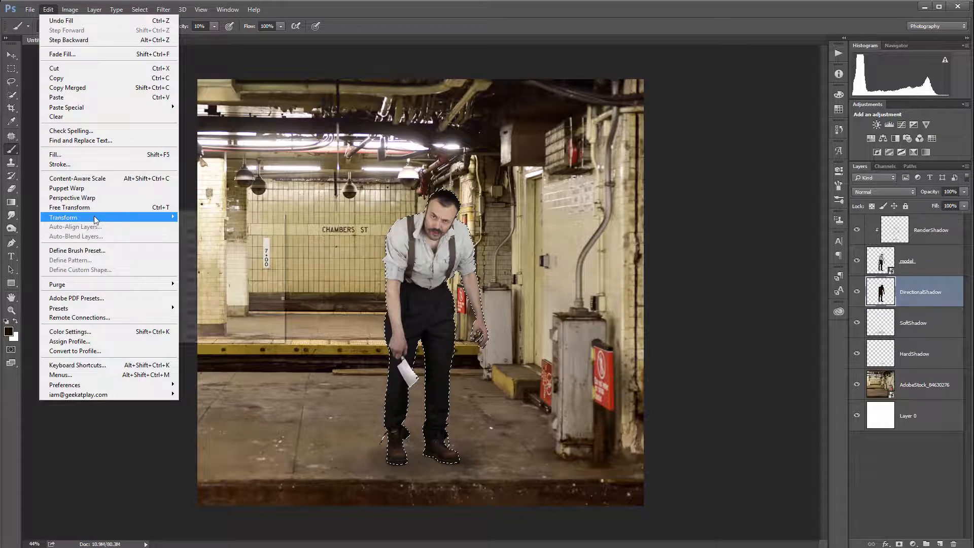
mouse_move(95, 220)
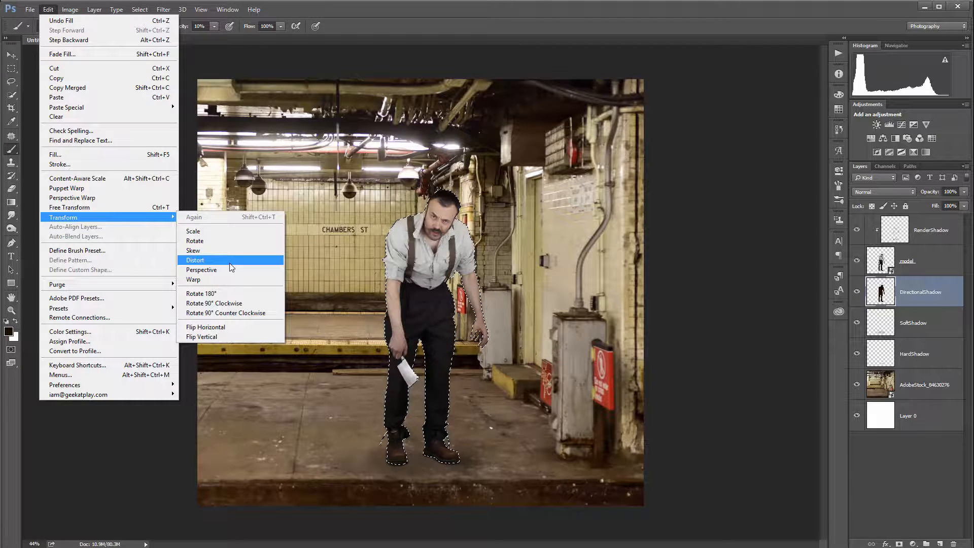
left_click(229, 261)
left_click_drag(488, 187, 651, 402)
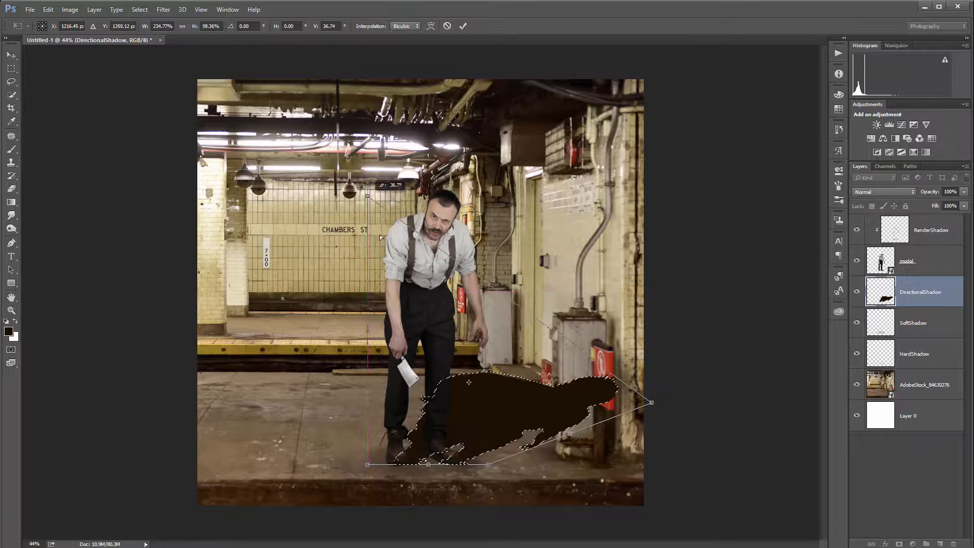
left_click_drag(368, 196, 475, 490)
mouse_move(648, 406)
left_mouse_down()
mouse_move(596, 455)
mouse_move(647, 421)
mouse_move(637, 417)
left_mouse_up()
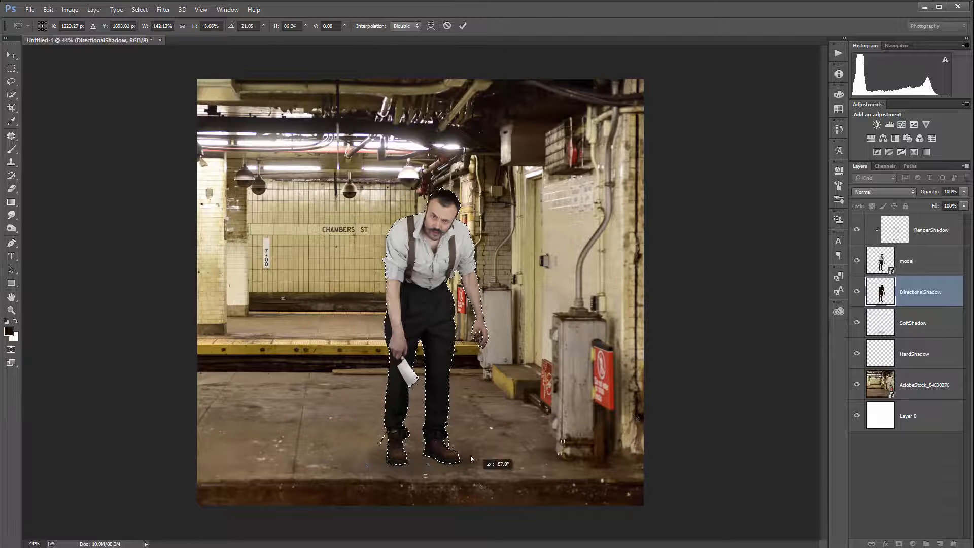
left_click_drag(471, 458, 488, 407)
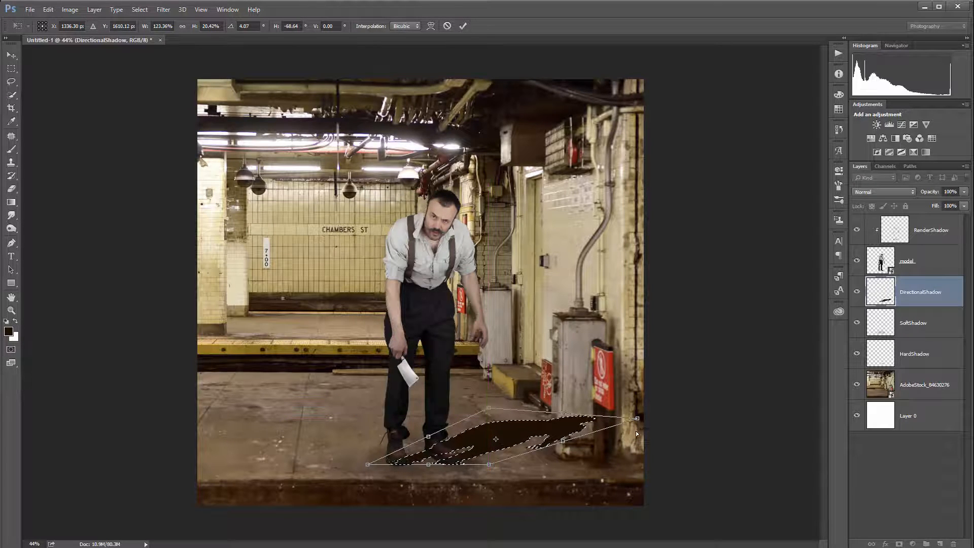
left_click_drag(637, 418, 628, 437)
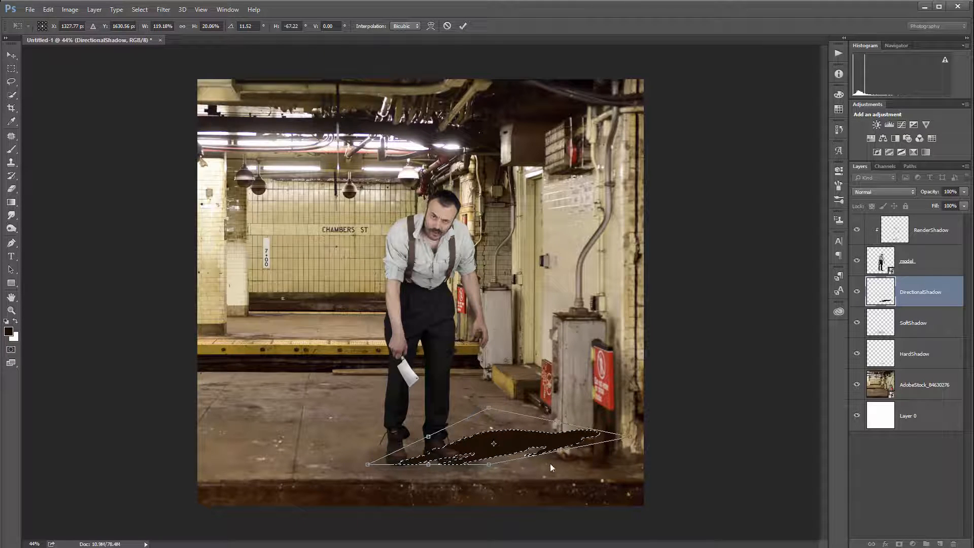
key("Escape")
Step: Deselect the filled silhouette on DirectionalShadow and hide the model layer
key("b")
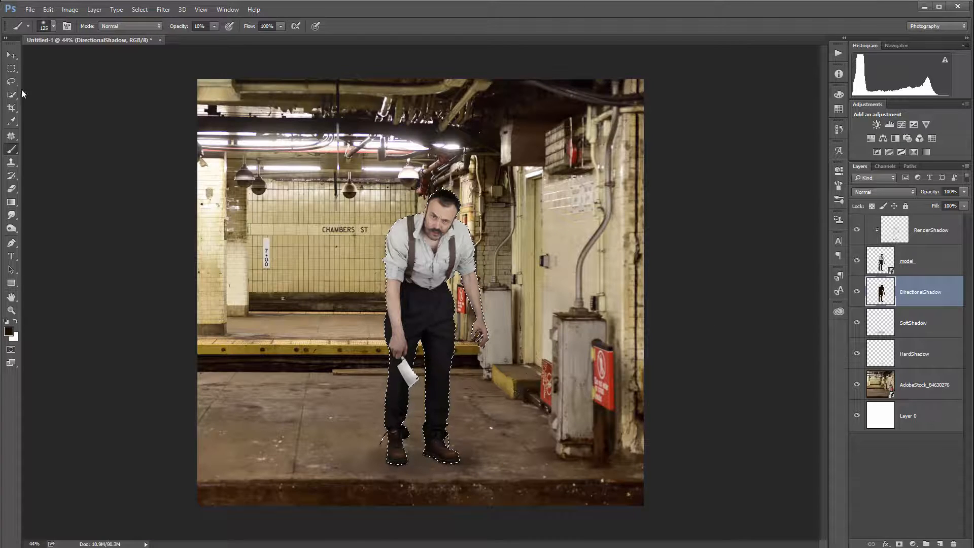
left_click(12, 68)
key("ctrl+d")
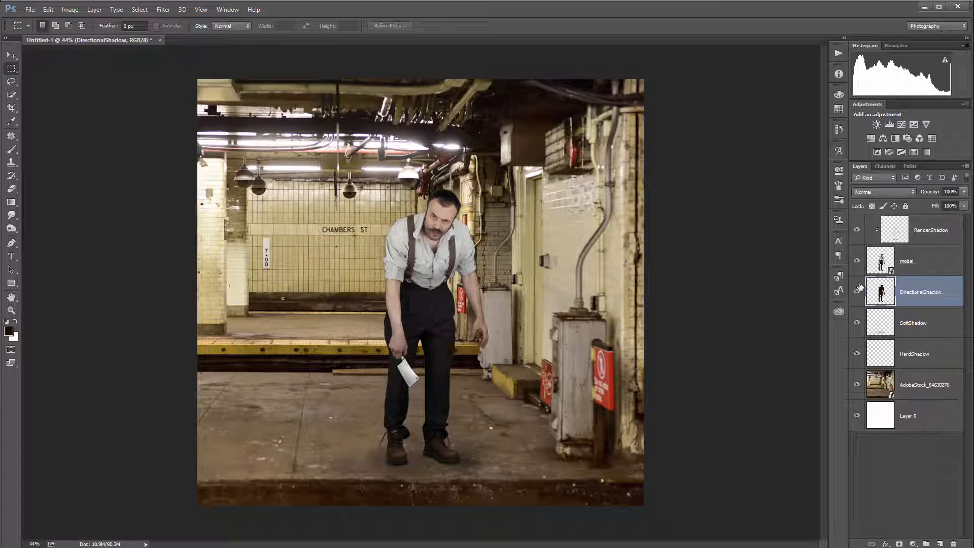
left_click(856, 260)
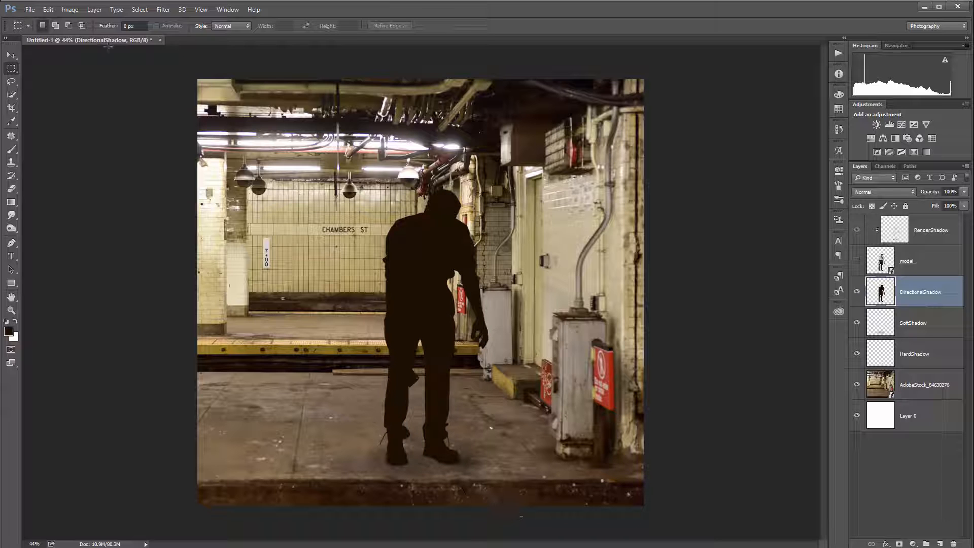
Step: Flip the DirectionalShadow silhouette vertically and move it down so its feet meet the model's feet
left_click(48, 9)
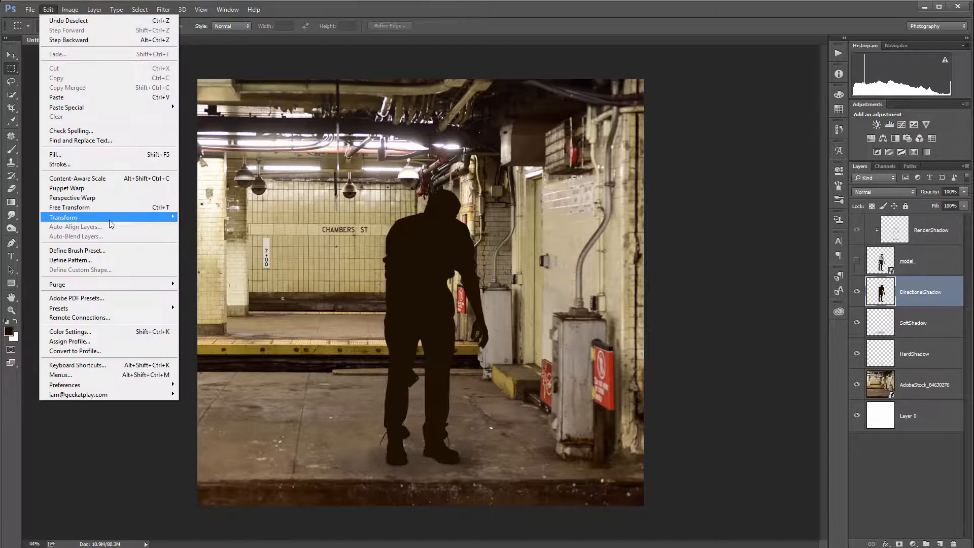
mouse_move(108, 220)
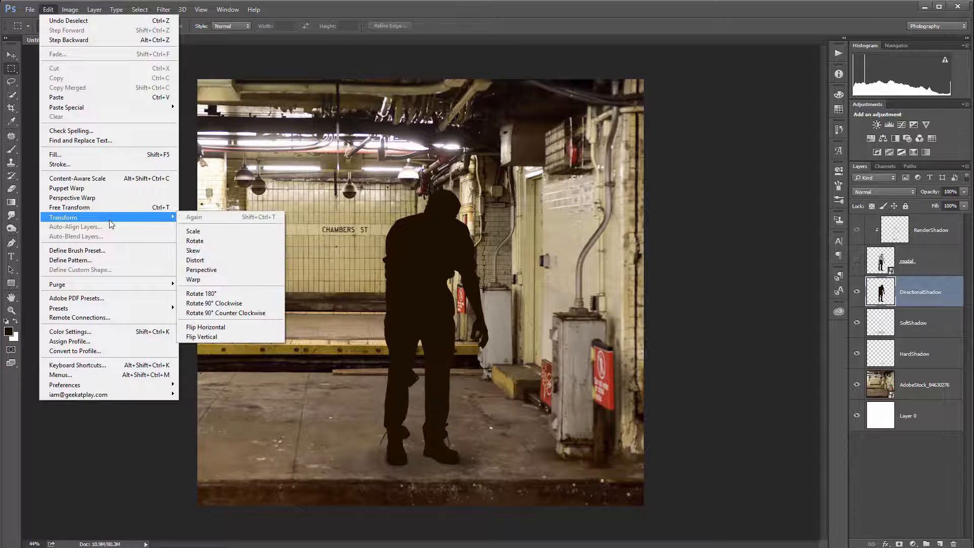
left_click(241, 337)
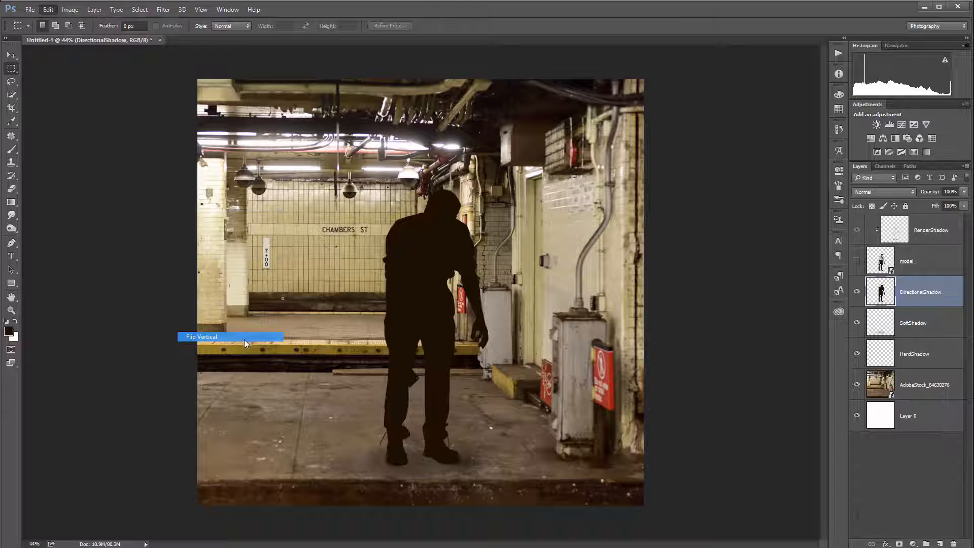
left_click(11, 55)
left_click_drag(413, 300, 421, 542)
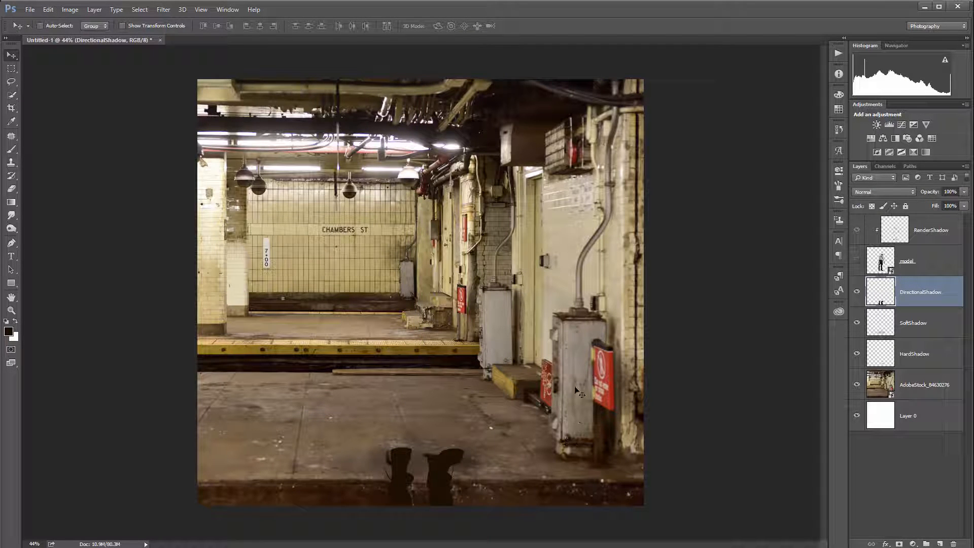
Step: Apply a Perspective transform to lay the flipped shadow flat along the floor, stretching it toward the right, and commit
scroll(564, 351, "down", 4)
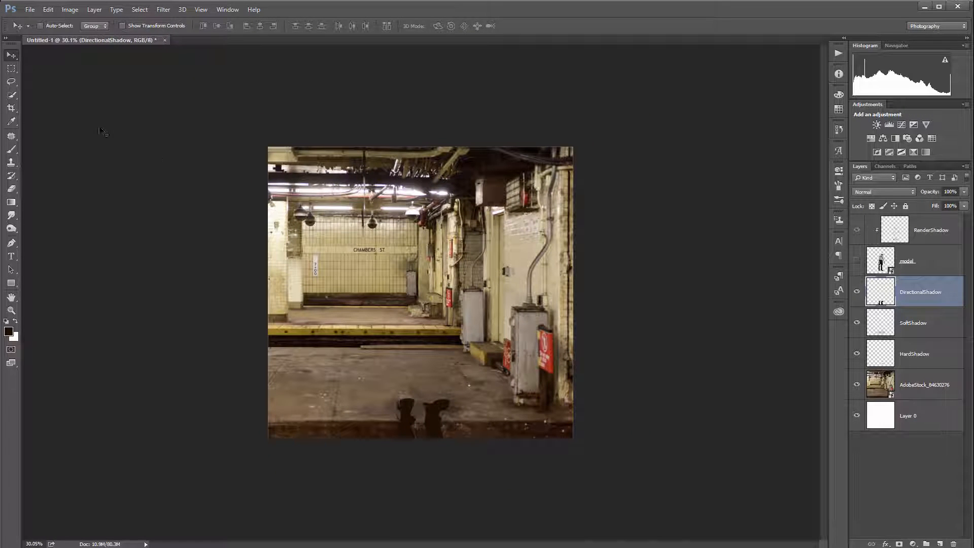
left_click(49, 9)
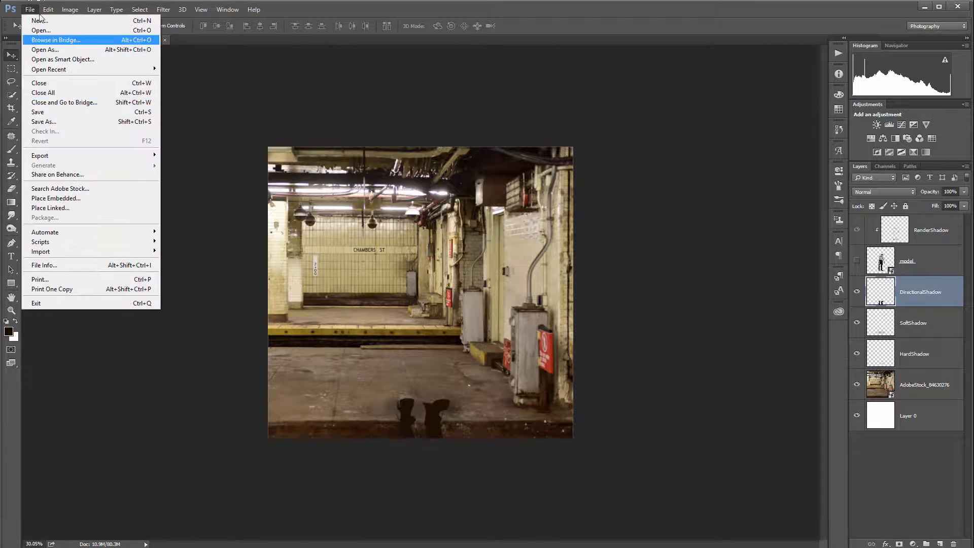
mouse_move(112, 219)
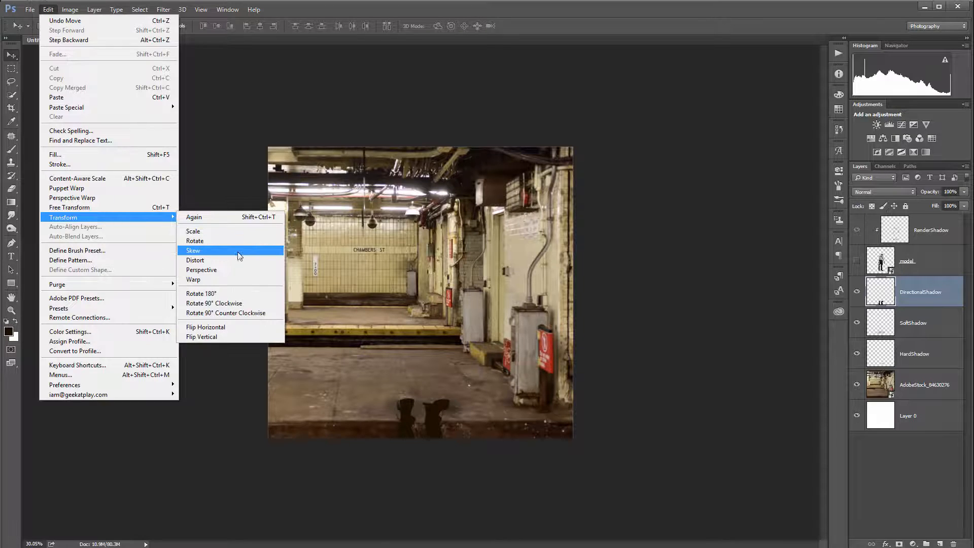
left_click(238, 269)
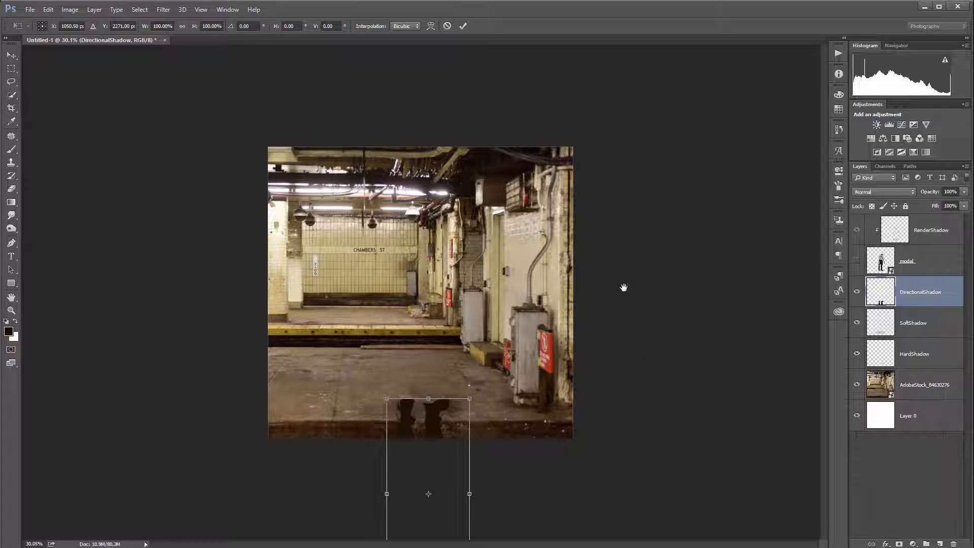
scroll(543, 321, "down", 2)
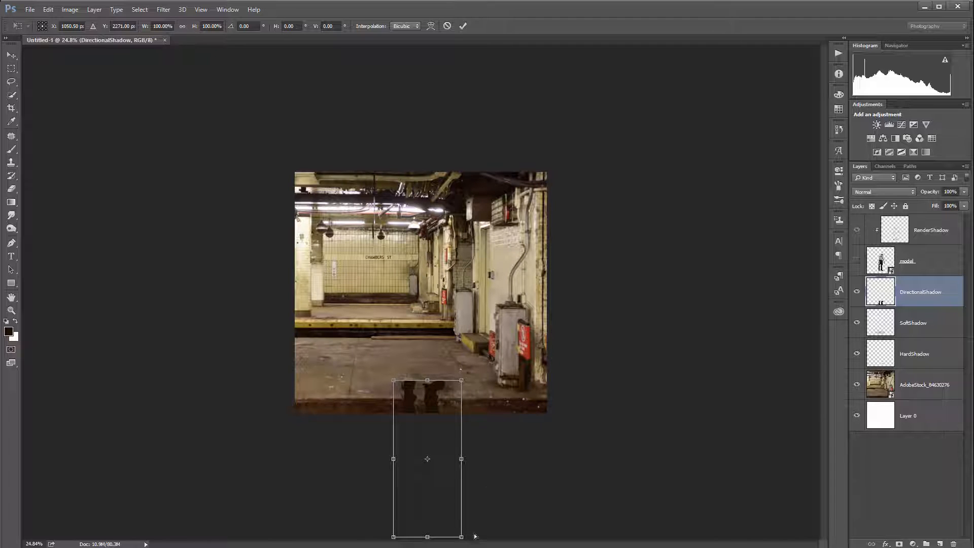
left_click_drag(461, 536, 564, 403)
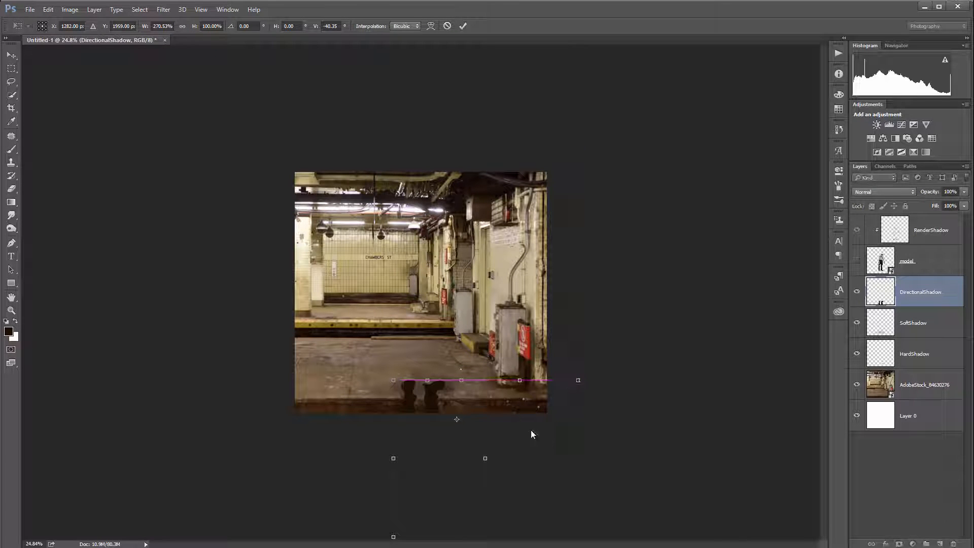
left_click_drag(394, 536, 510, 436)
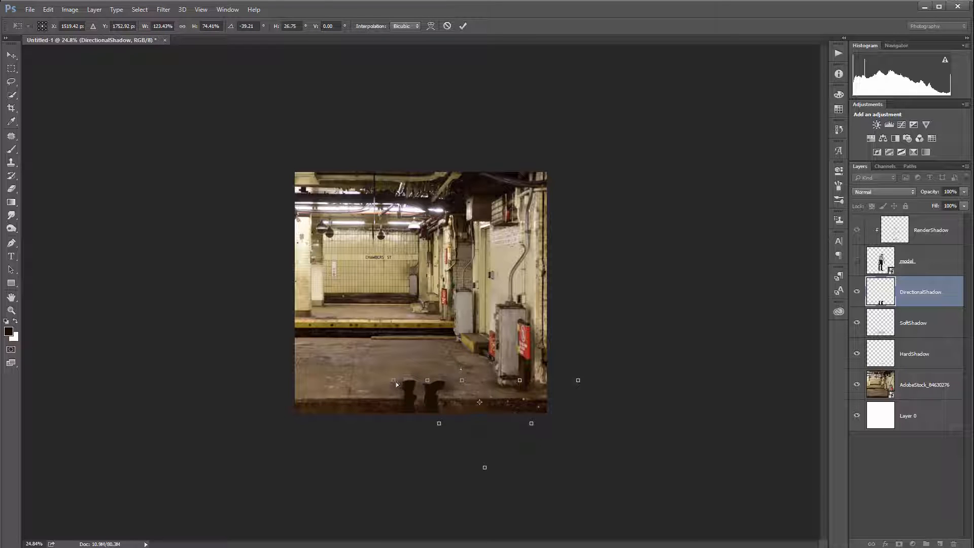
left_click_drag(577, 381, 551, 394)
scroll(567, 446, "up", 5)
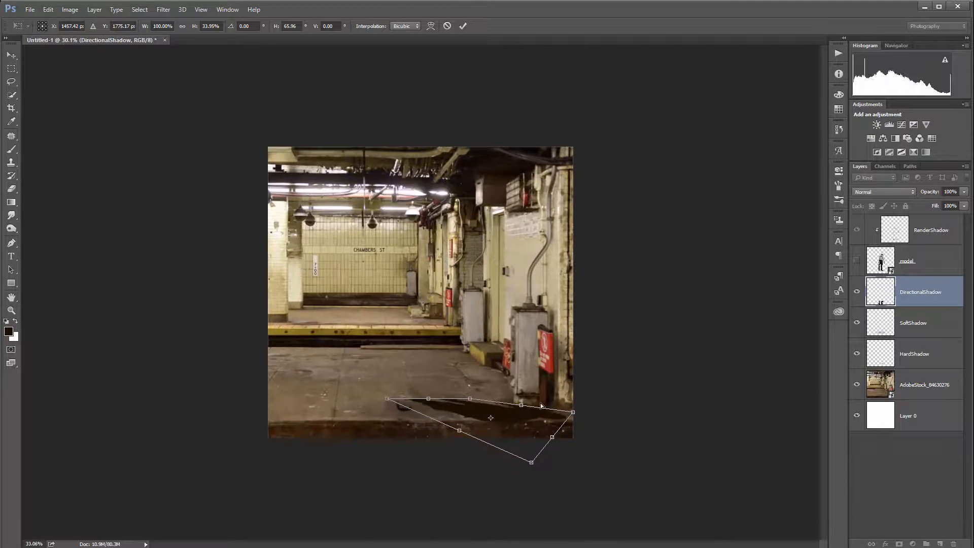
left_click_drag(567, 517, 576, 486)
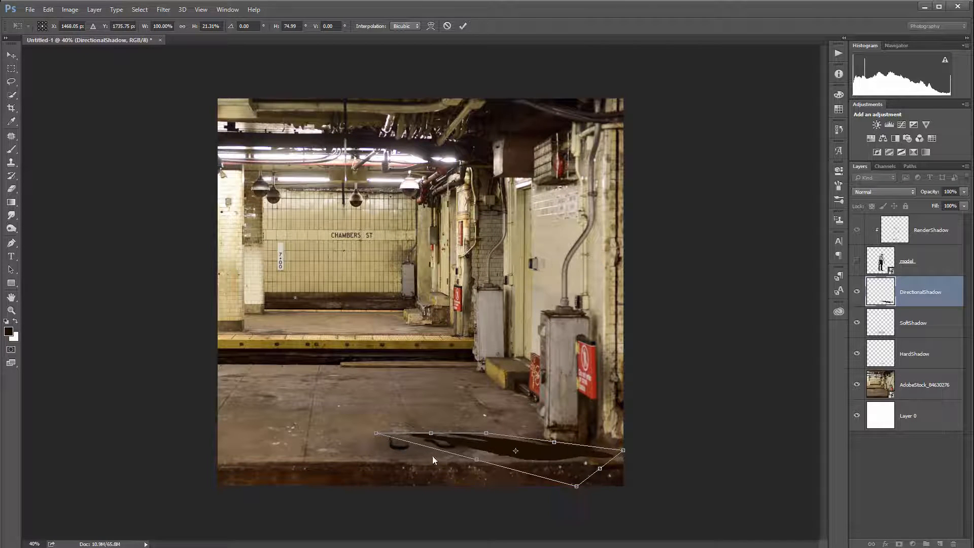
left_click_drag(376, 434, 348, 448)
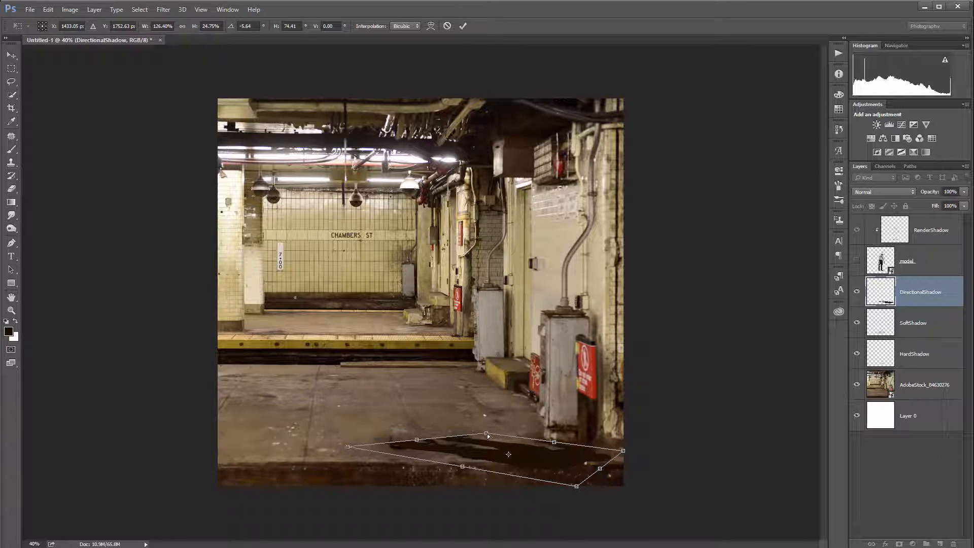
left_click_drag(487, 435, 471, 440)
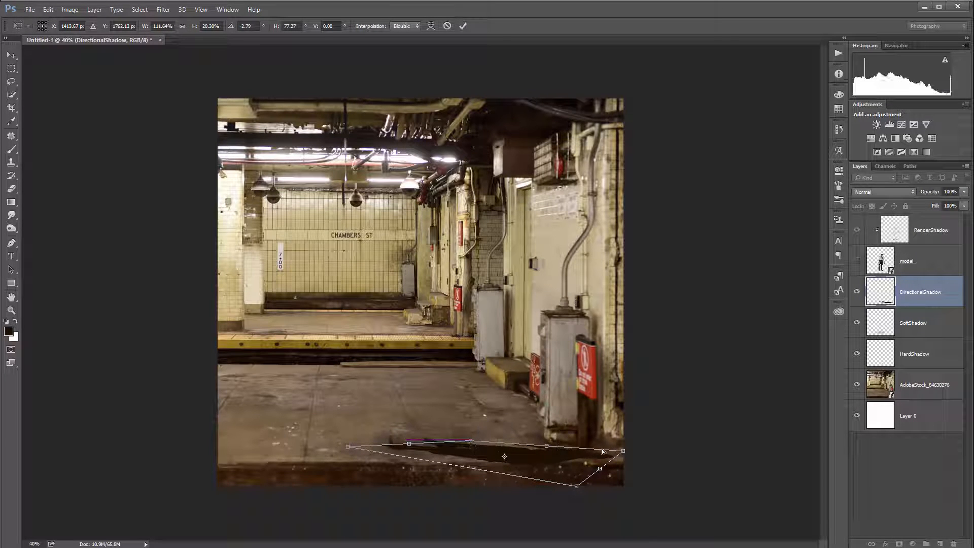
mouse_move(625, 451)
left_mouse_down()
mouse_move(627, 441)
mouse_move(624, 451)
left_mouse_up()
left_click_drag(572, 492, 564, 506)
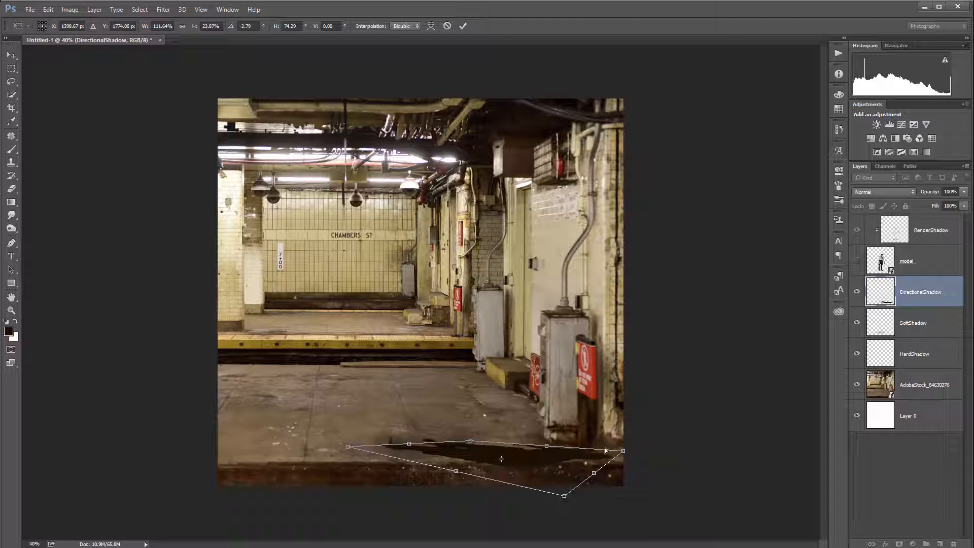
key("Return")
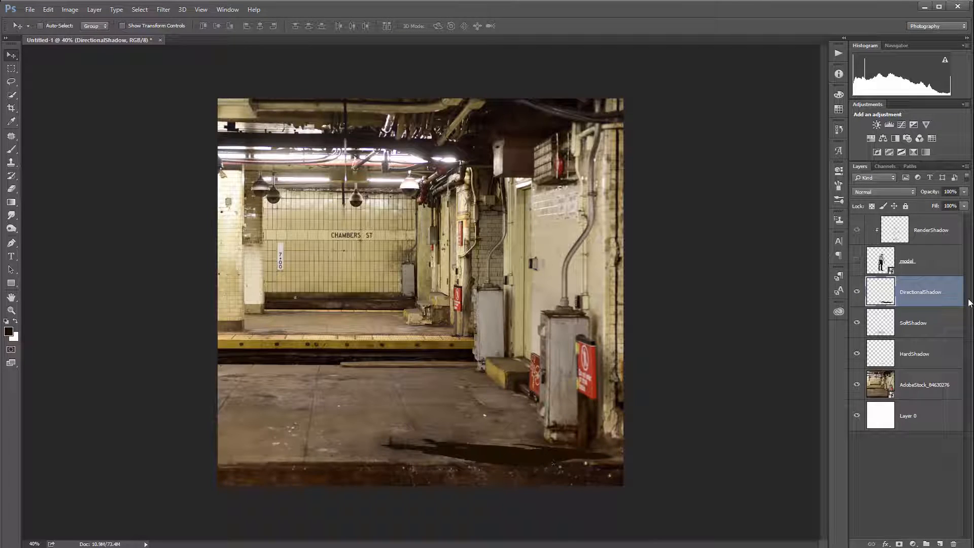
Step: Show the model layer again to check the directional shadow beneath the feet
left_click(857, 261)
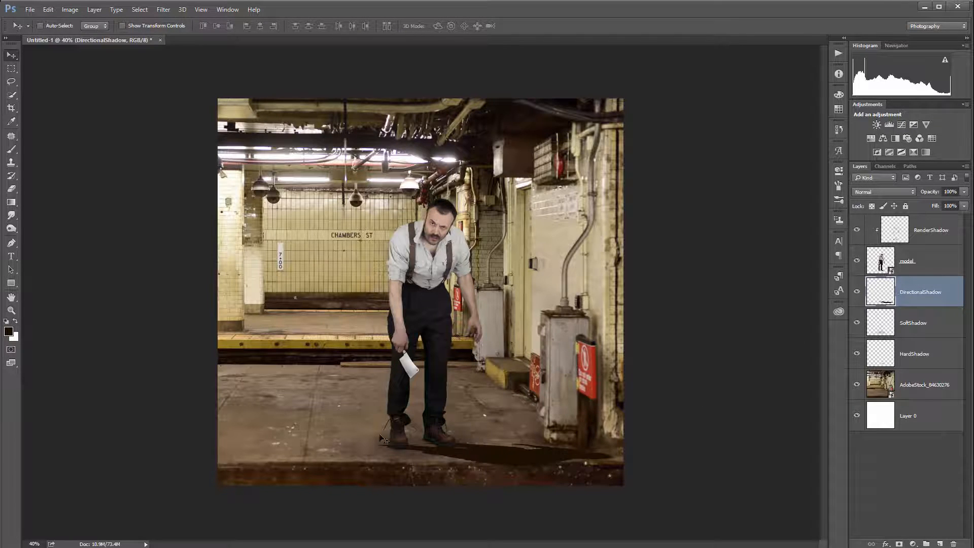
scroll(460, 458, "up", 2)
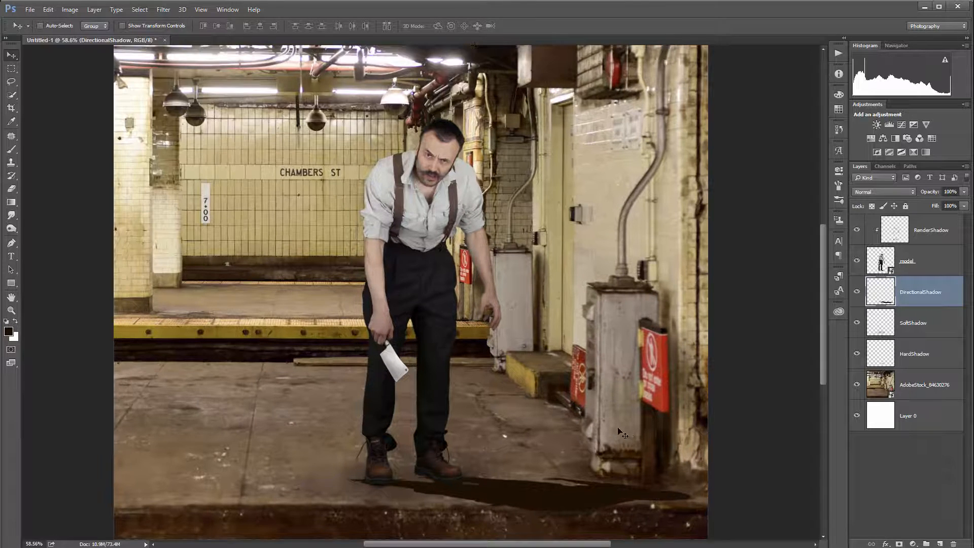
left_click_drag(618, 431, 573, 319)
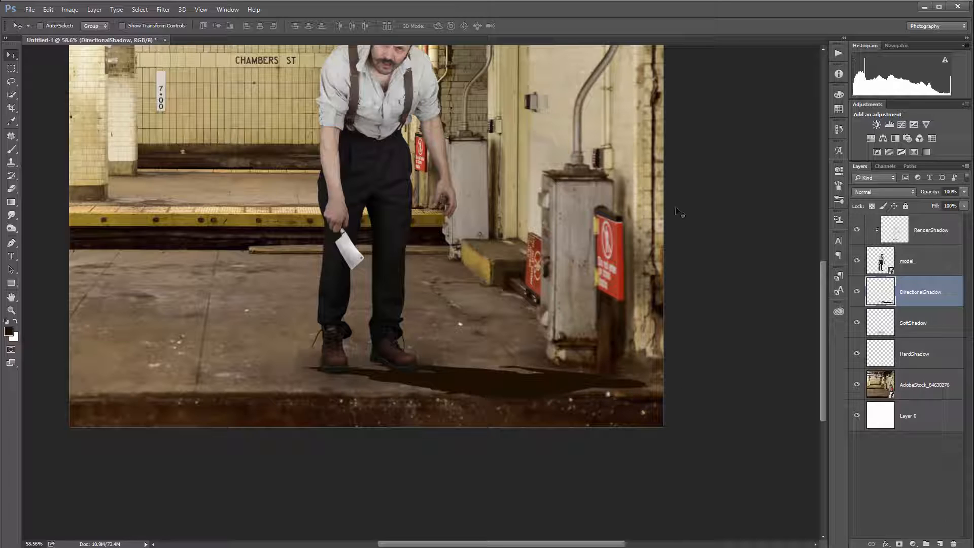
Step: Apply a Tilt-Shift blur of 15 px to the directional shadow, moving and rotating the focus band along the shadow at the feet
left_click(162, 9)
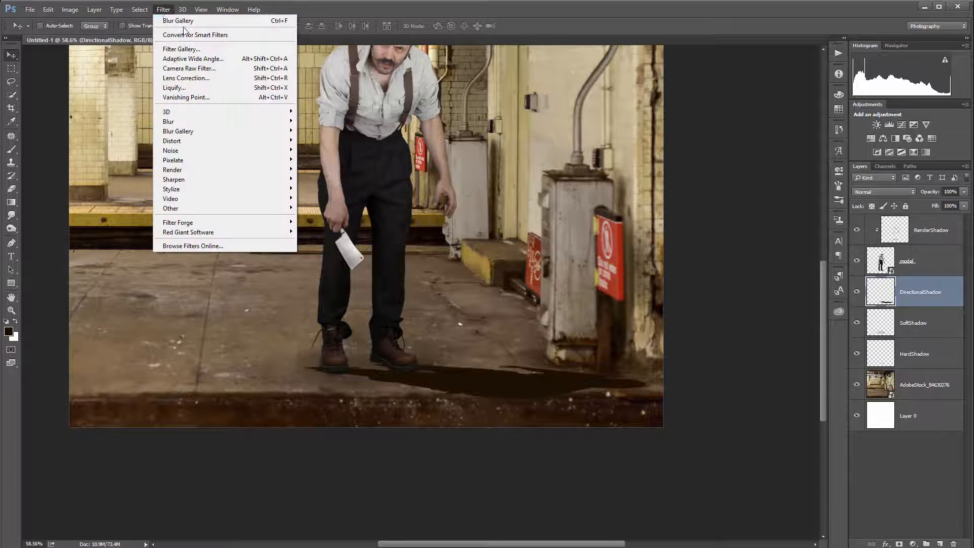
mouse_move(193, 132)
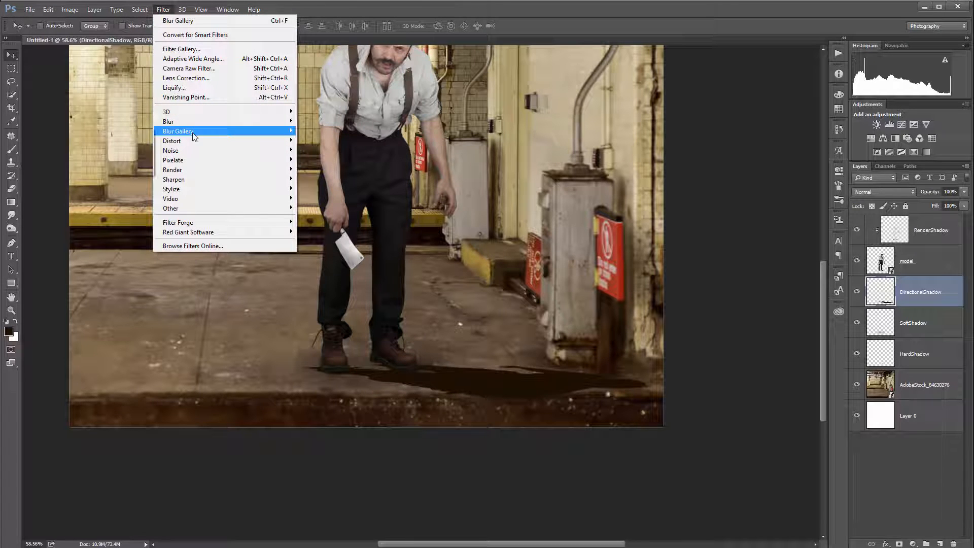
left_click(136, 151)
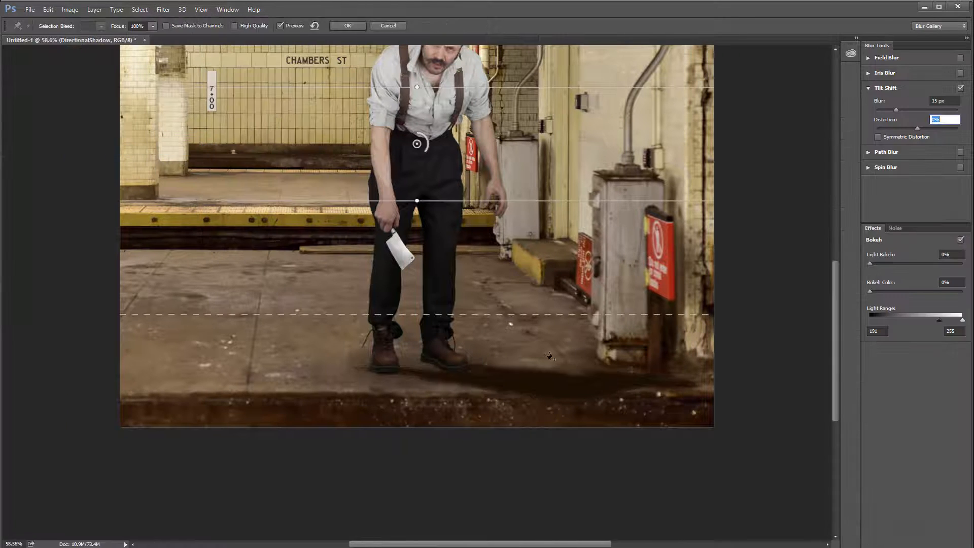
left_click_drag(417, 143, 423, 362)
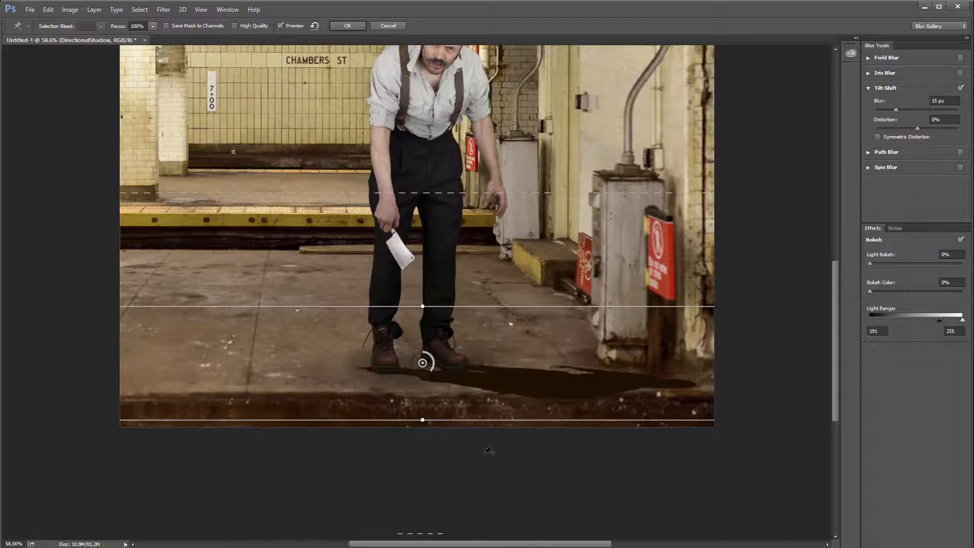
left_click_drag(502, 420, 573, 270)
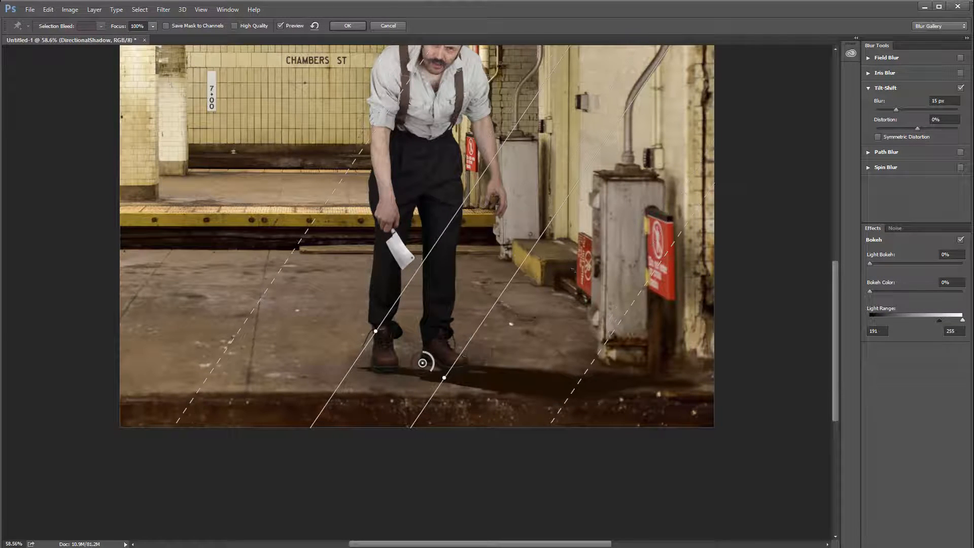
left_click_drag(427, 363, 424, 350)
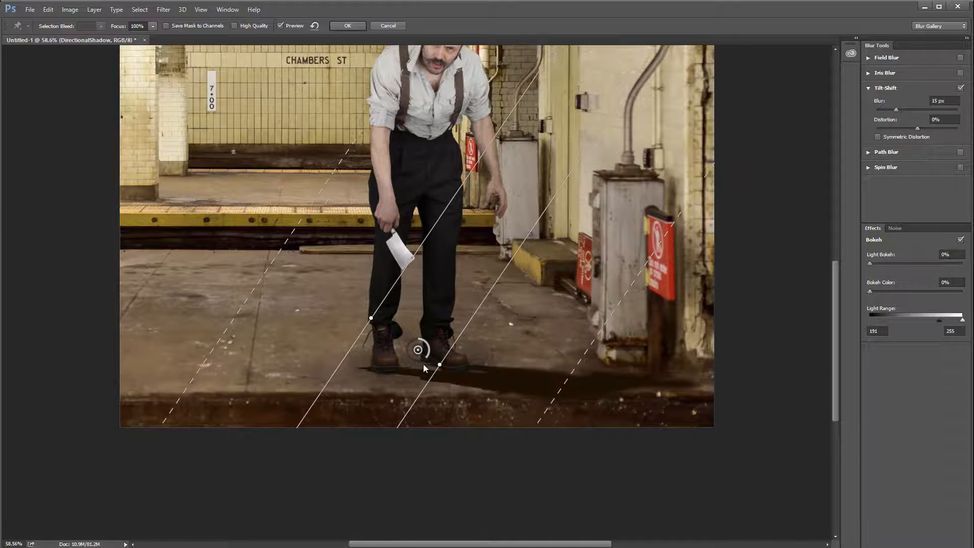
left_click(423, 360)
left_click(347, 26)
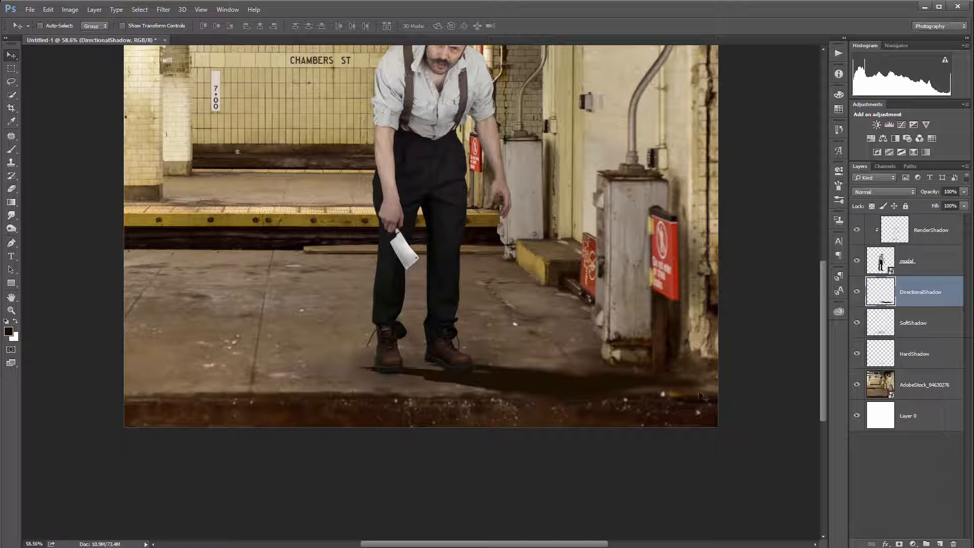
Step: Set the DirectionalShadow layer's blend mode to Multiply and its opacity to 33%
left_click(963, 192)
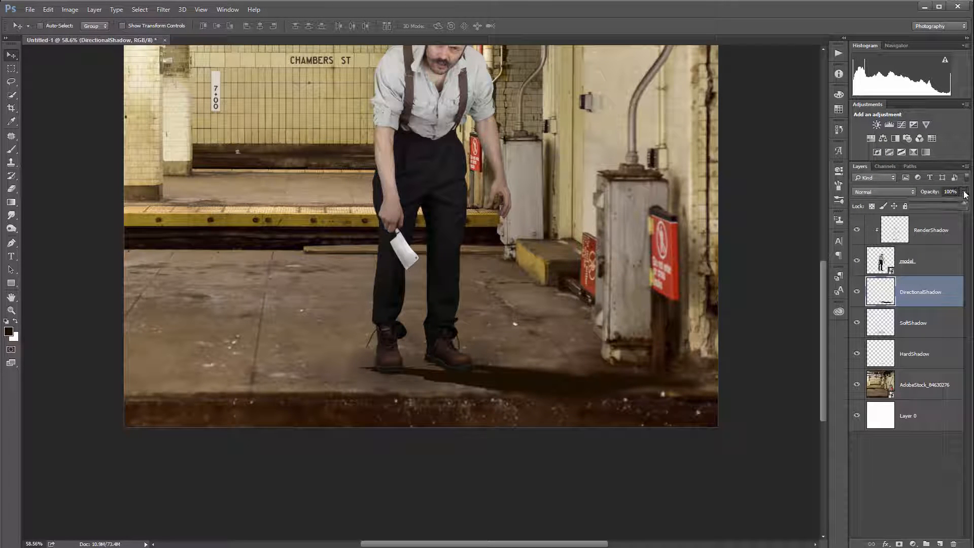
left_click(893, 193)
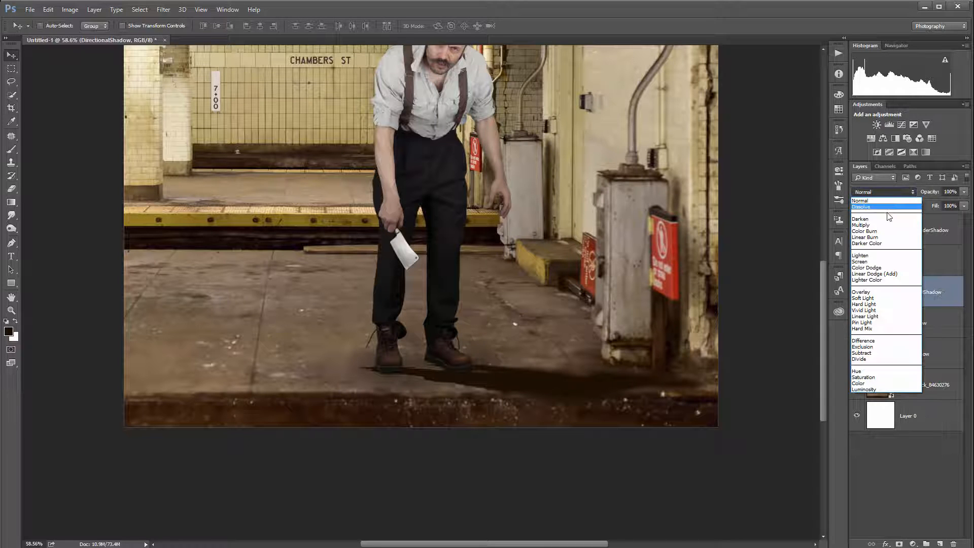
left_click(885, 224)
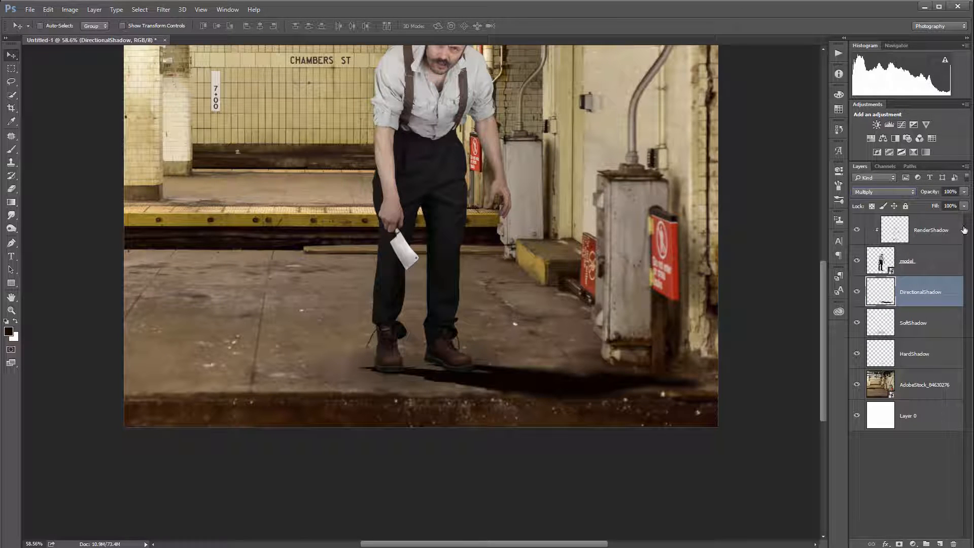
left_click(963, 206)
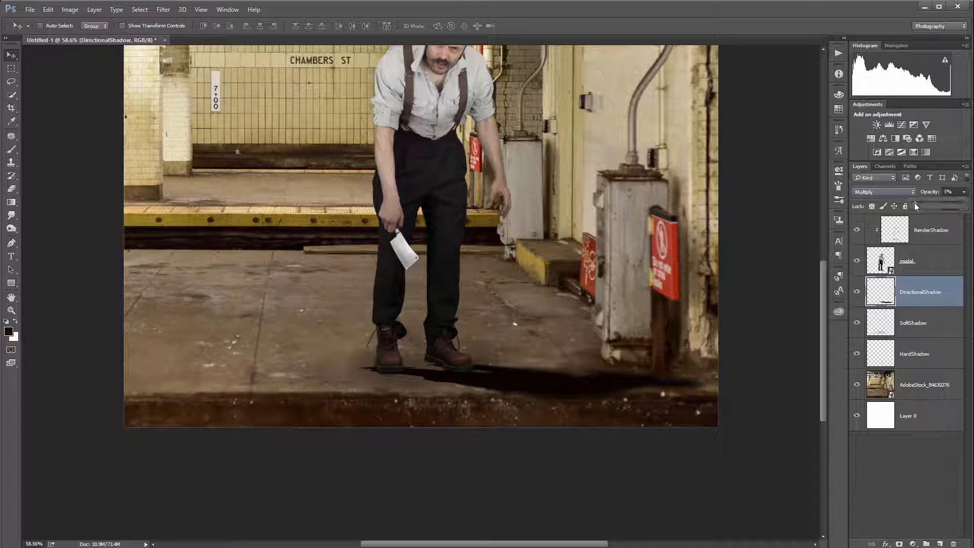
left_click_drag(914, 202, 930, 205)
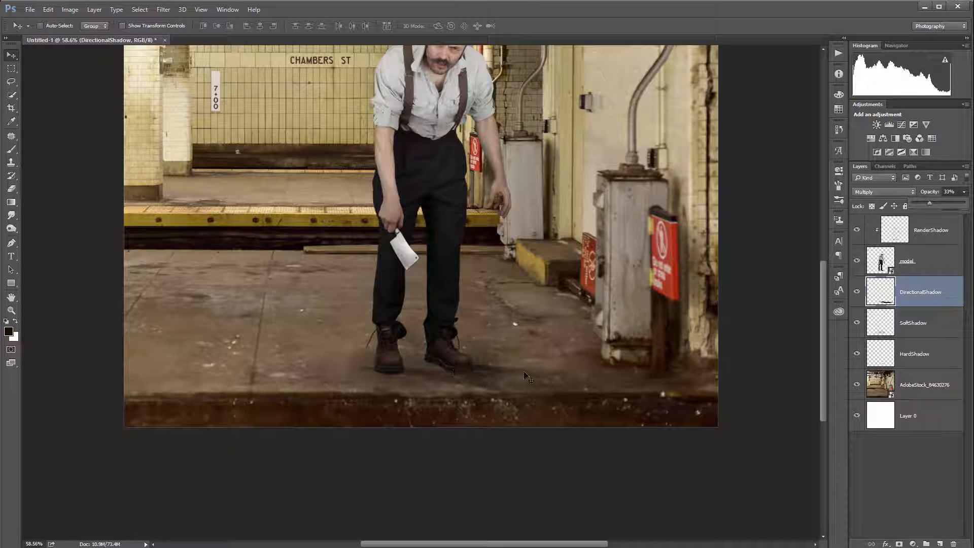
key("Return")
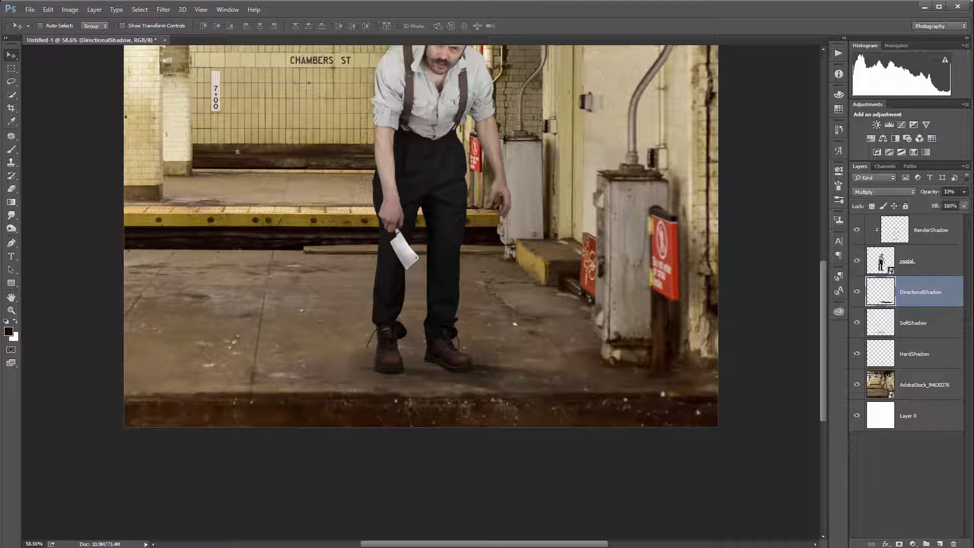
Step: Apply a Gaussian Blur to the directional shadow to soften its edges
left_click(164, 10)
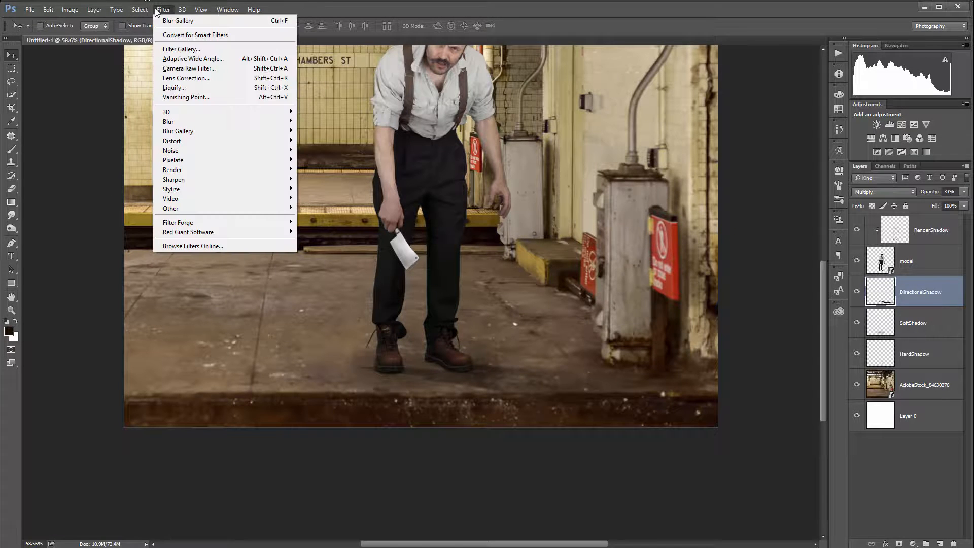
mouse_move(171, 121)
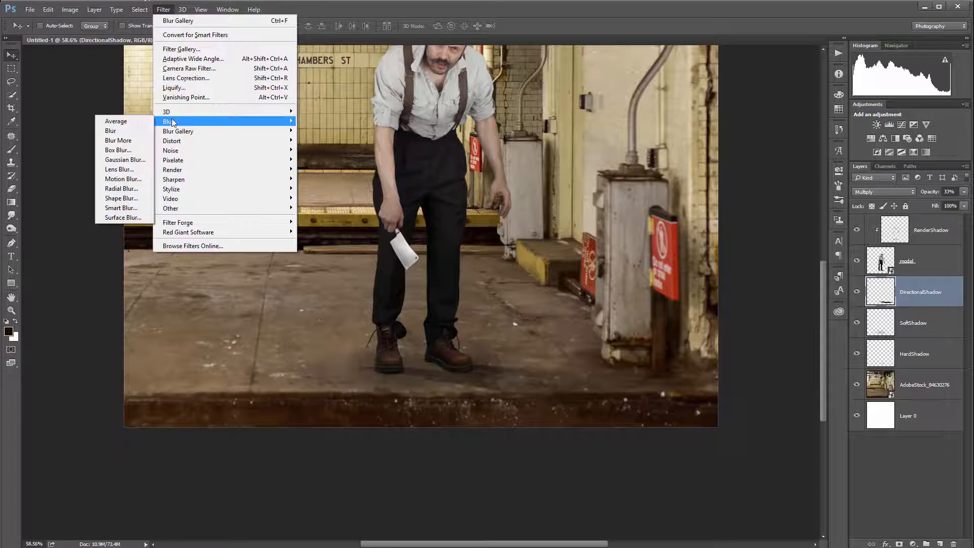
left_click(122, 159)
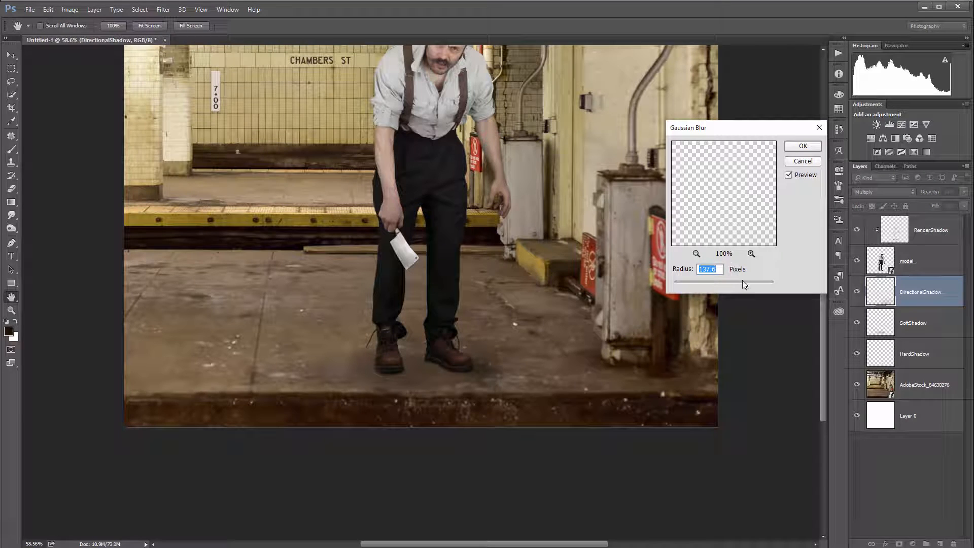
left_click_drag(743, 284, 691, 283)
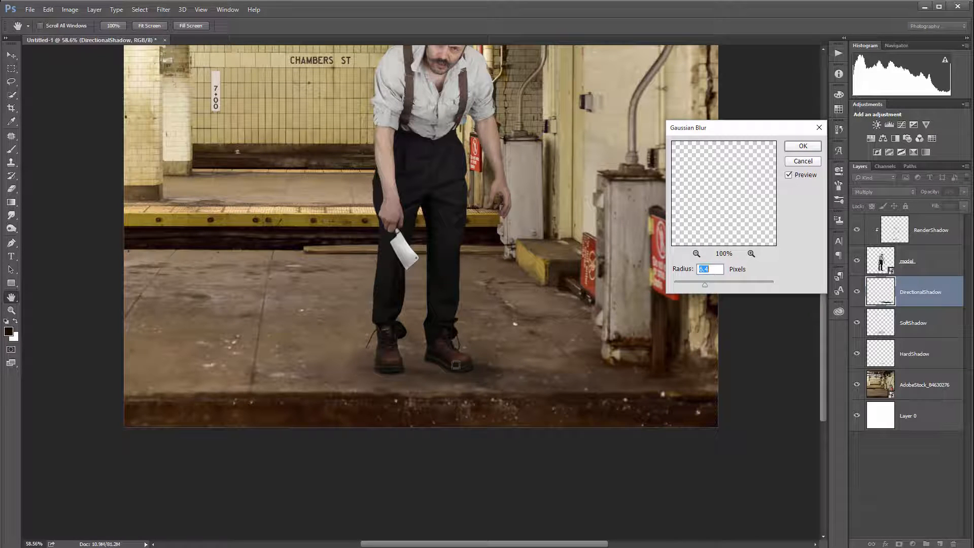
left_click(810, 146)
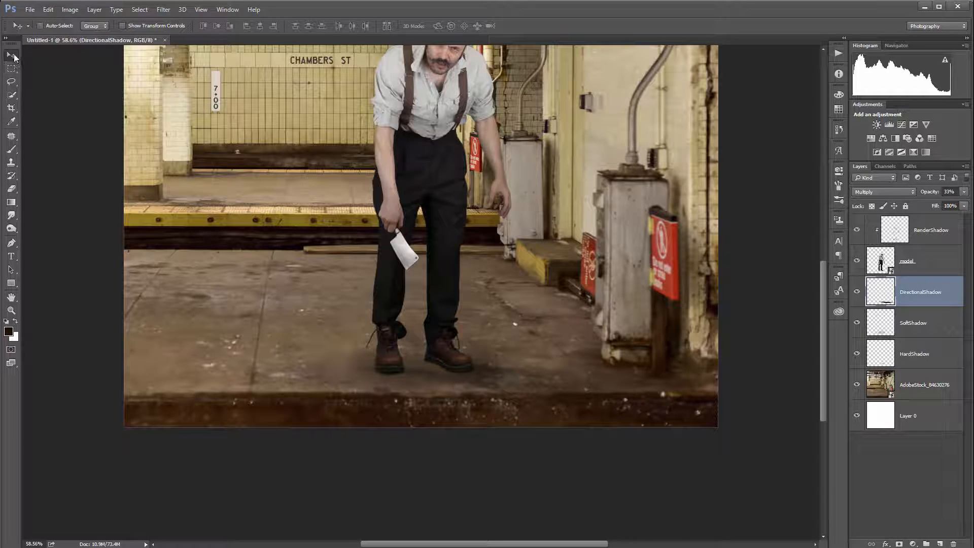
Step: Move the directional shadow slightly down and add a layer mask to the DirectionalShadow layer
left_click_drag(485, 344, 486, 372)
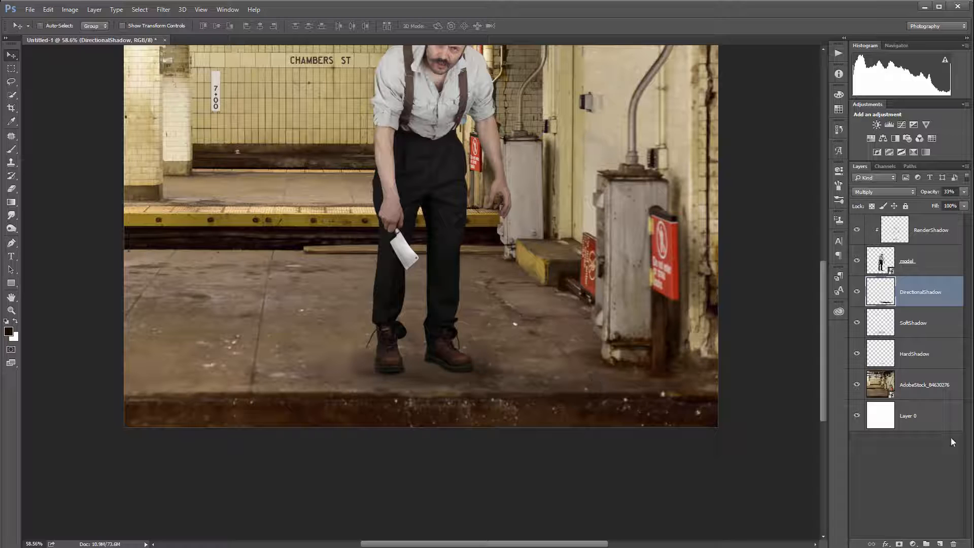
left_click(899, 543)
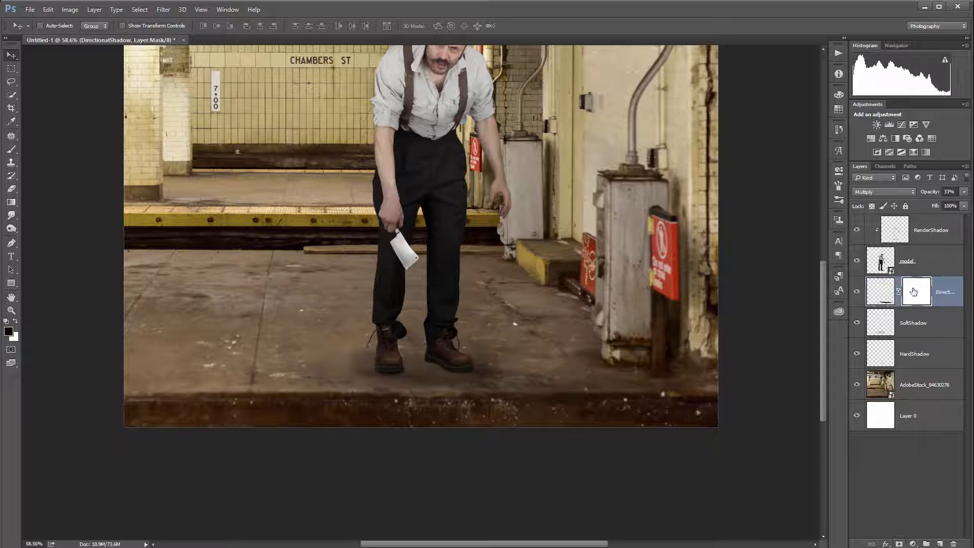
Step: Paint black on the mask with a smaller brush at 50% opacity to fade the shadow near the left foot
left_click(11, 149)
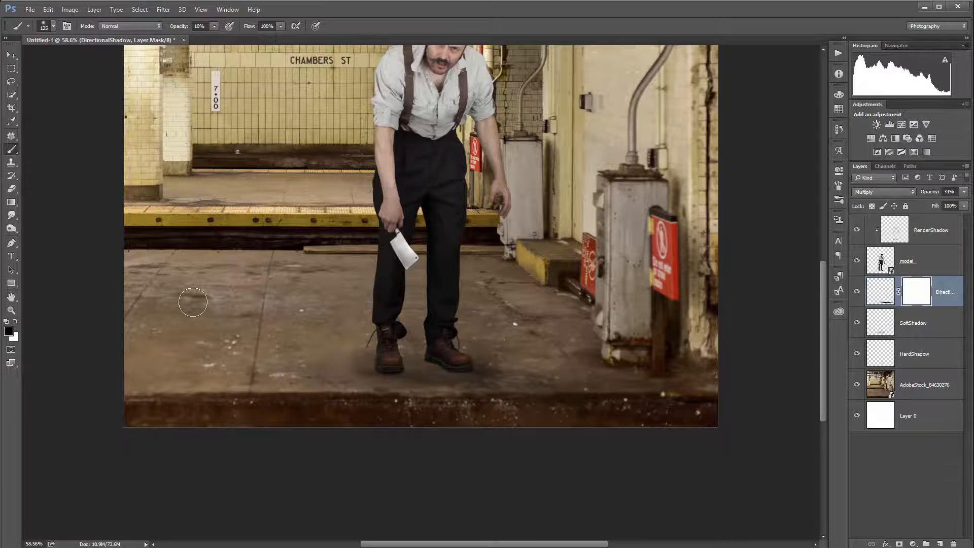
key("x")
key("x")
key("bracketleft")
key("bracketleft")
key("bracketleft")
key("bracketleft")
key("bracketleft")
key("5")
left_click_drag(365, 360, 372, 368)
Step: Toggle the visibility of the shadow layers to compare the composite with and without shadows
left_click(857, 292)
left_click(857, 292)
scroll(457, 283, "down", 2)
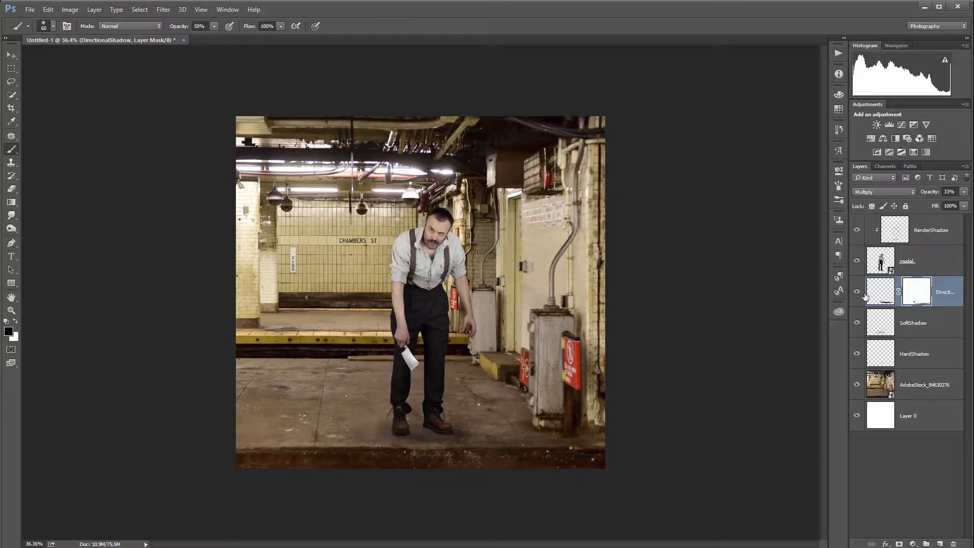
left_click(856, 230)
left_click(857, 292)
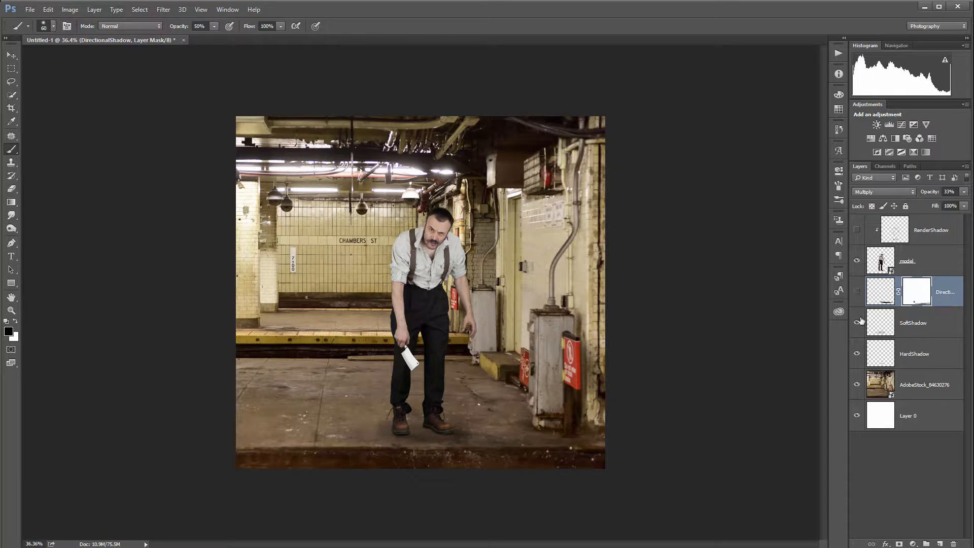
left_click(857, 323)
left_click(856, 354)
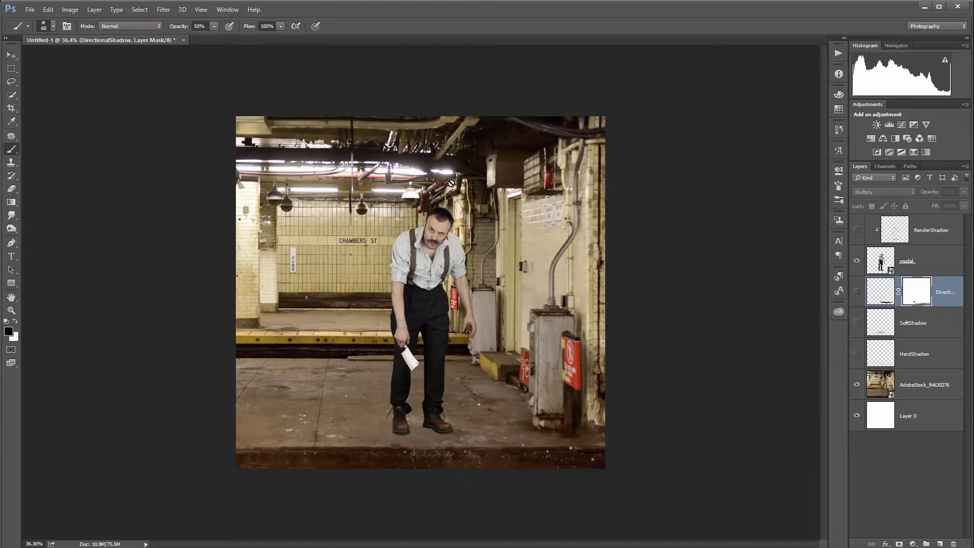
left_click(857, 354)
left_click(857, 322)
left_click(857, 291)
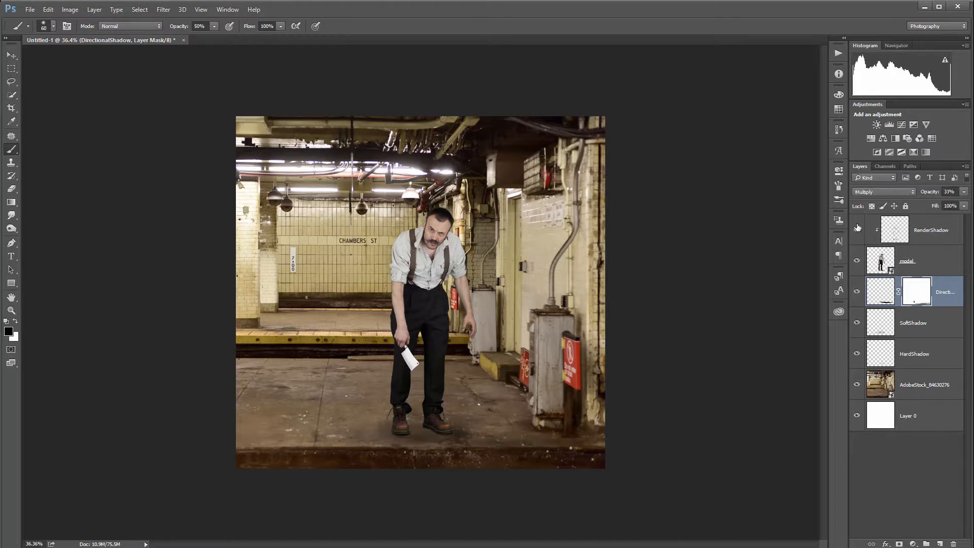
left_click(857, 229)
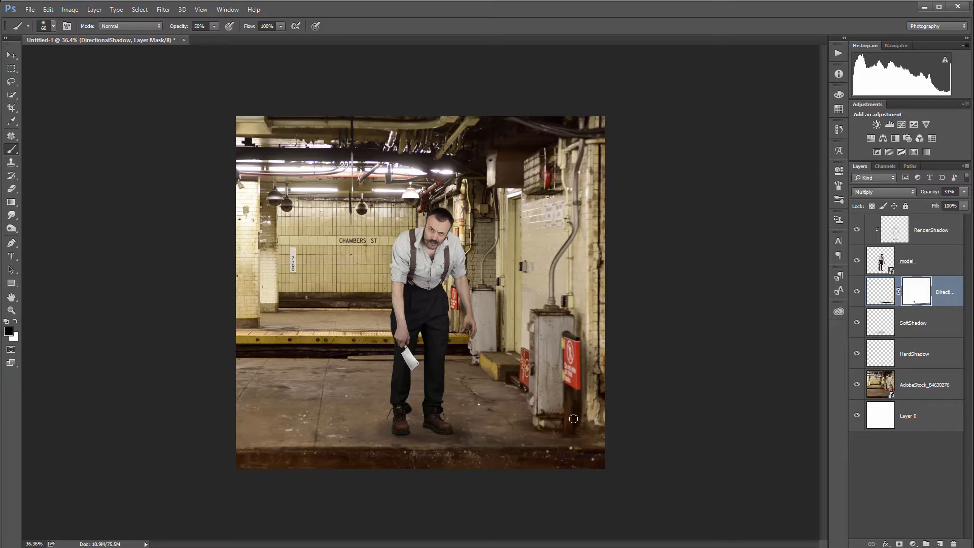